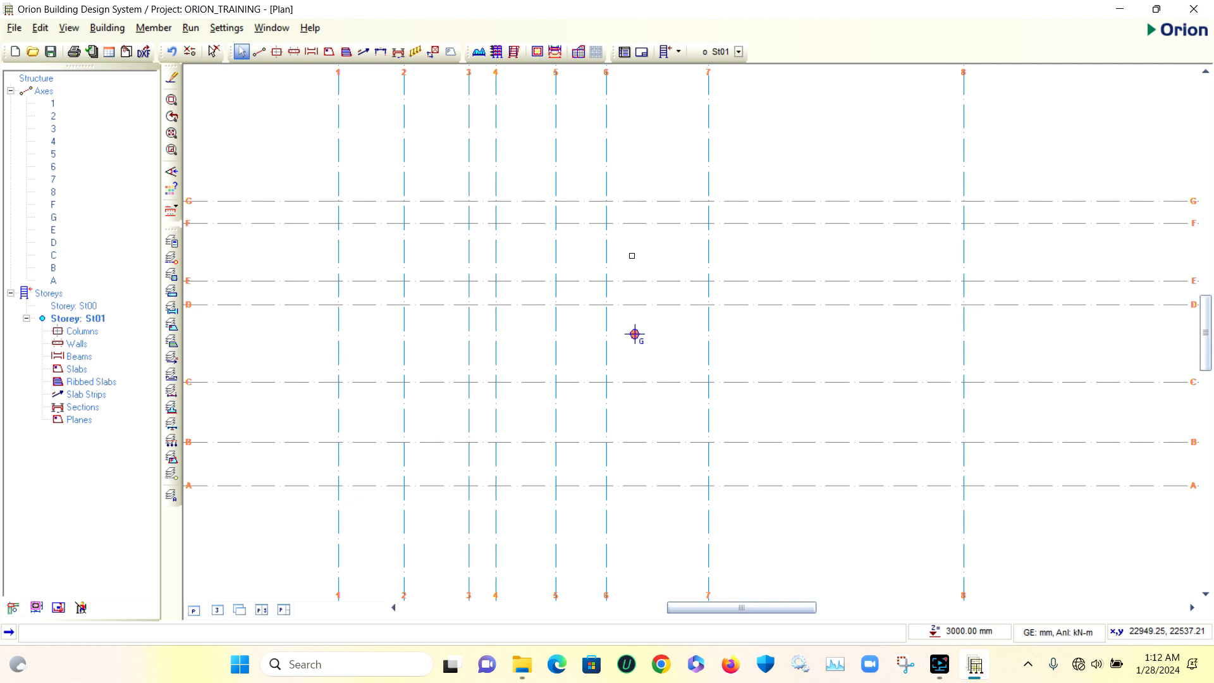
Place a column with b1 and b2 of 500 mm, centred on the intersection of axes A and 5.
{"action": "scroll", "coordinate": [632, 256], "scroll_direction": "down", "scroll_amount": 4}
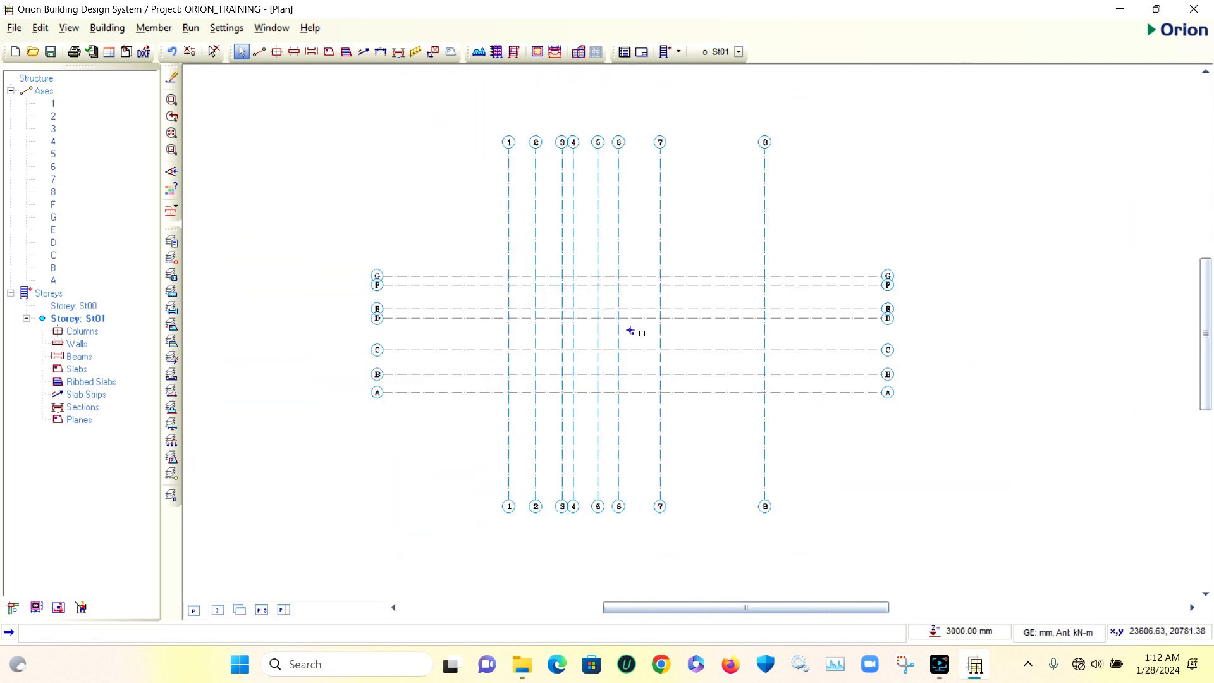
{"action": "scroll", "coordinate": [576, 393], "scroll_direction": "up", "scroll_amount": 3}
{"action": "scroll", "coordinate": [575, 393], "scroll_direction": "up", "scroll_amount": 3}
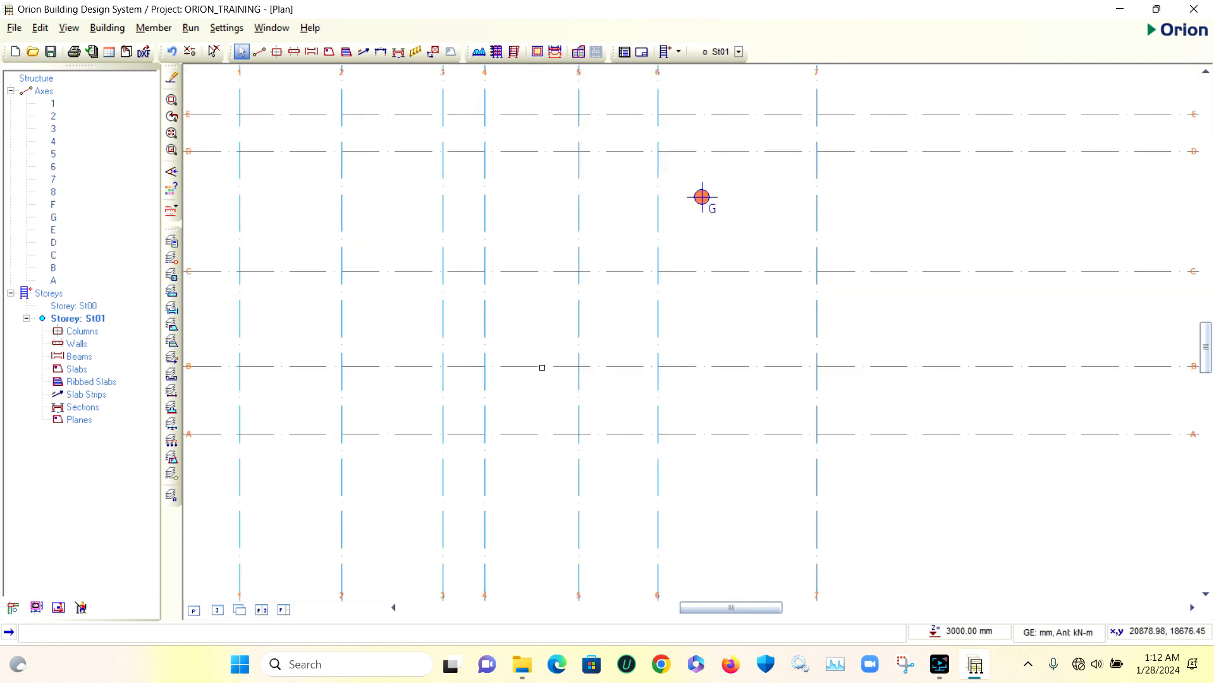
{"action": "left_click", "coordinate": [277, 52]}
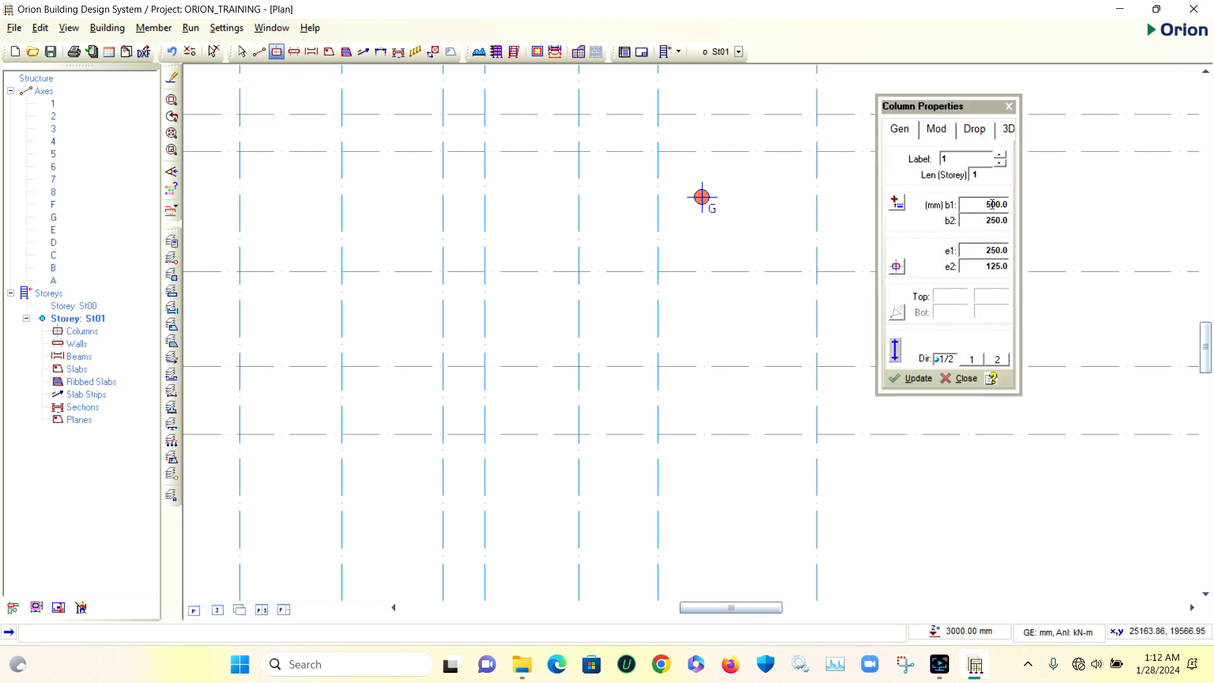
{"action": "double_click", "coordinate": [1000, 204]}
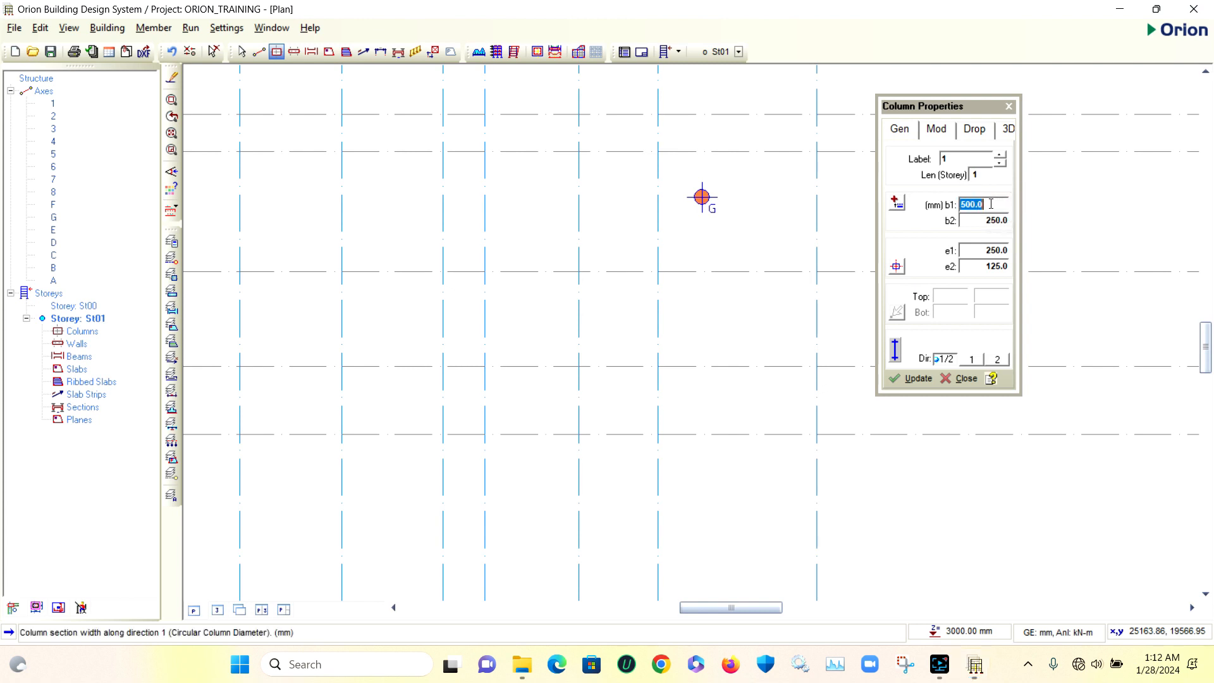
{"action": "left_click", "coordinate": [992, 204]}
{"action": "double_click", "coordinate": [997, 220]}
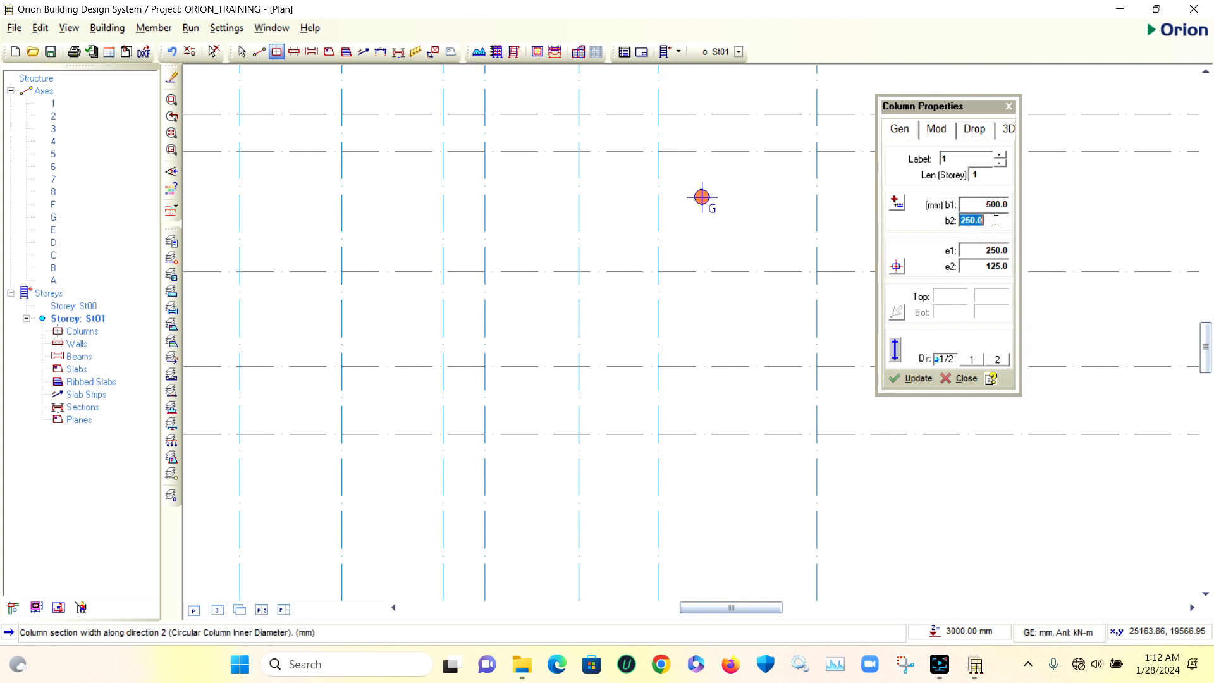
{"action": "type", "text": "5"}
{"action": "left_click", "coordinate": [896, 267]}
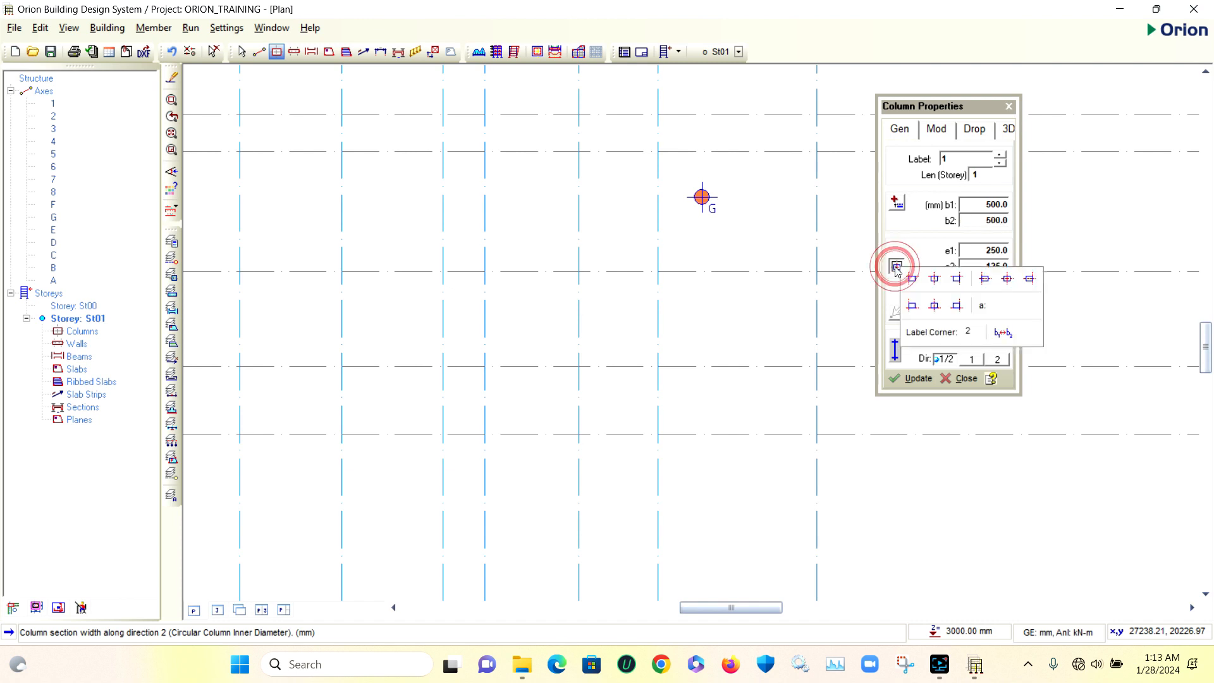
{"action": "left_click", "coordinate": [1008, 279]}
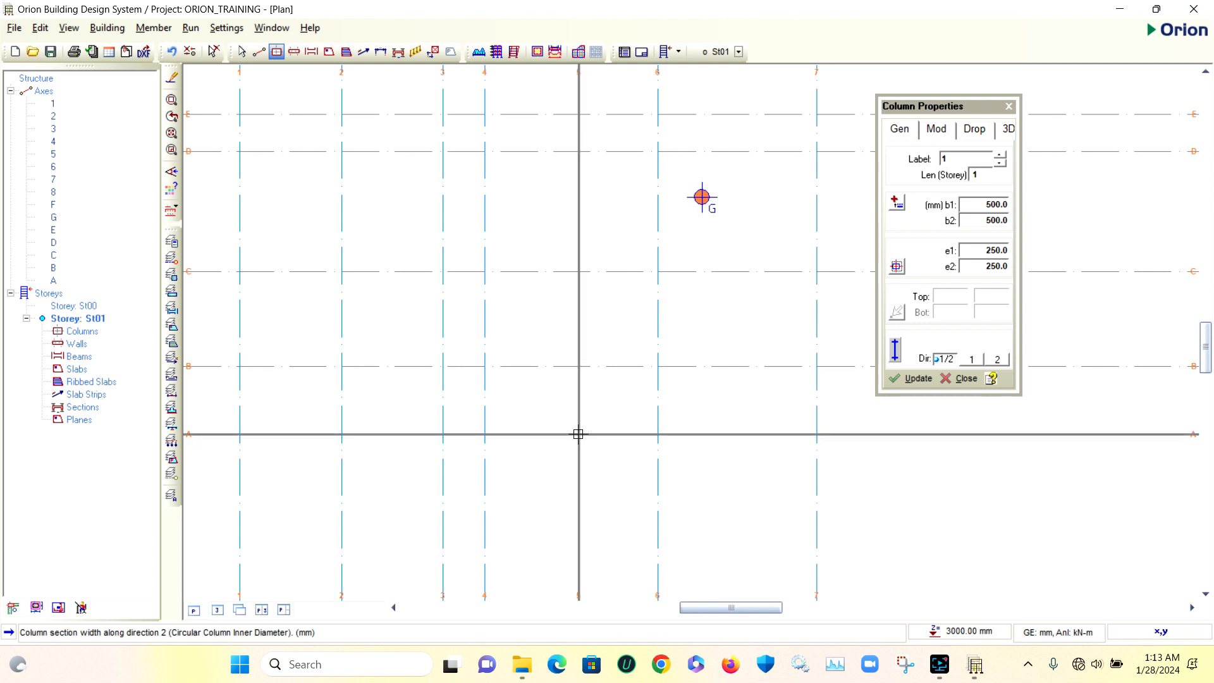
{"action": "left_click", "coordinate": [579, 434]}
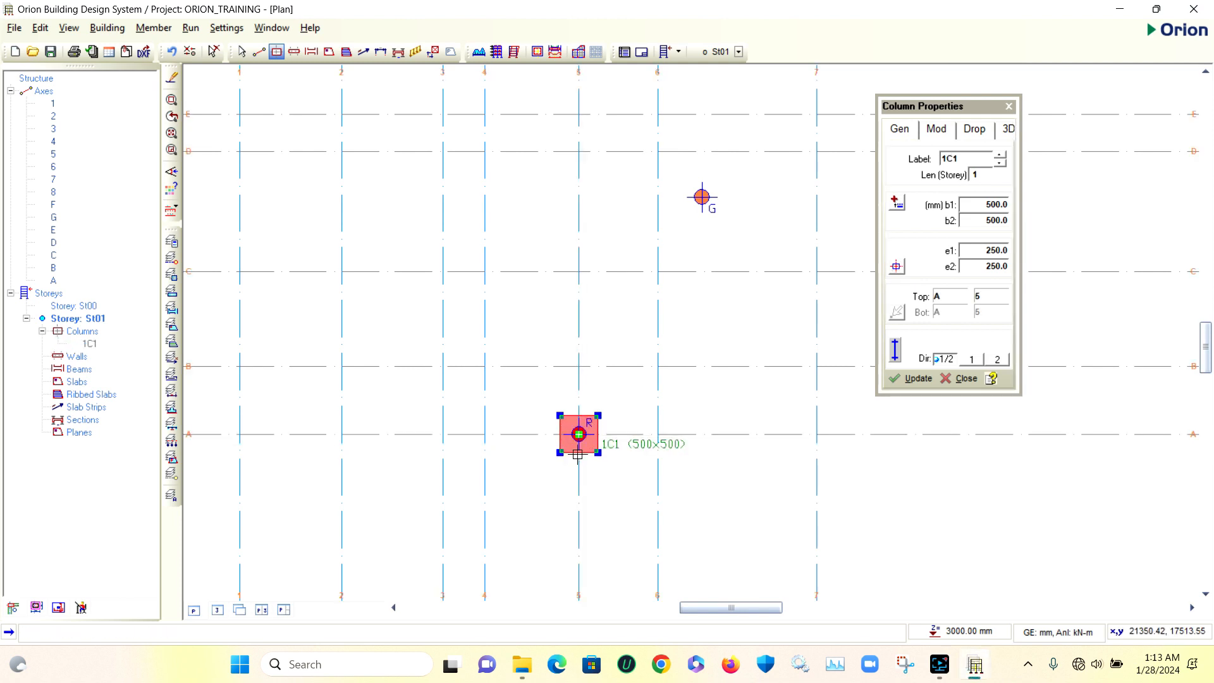
Inspect the new square column and its label at A-5 up close, then close its properties and deselect it.
{"action": "scroll", "coordinate": [599, 483], "scroll_direction": "up", "scroll_amount": 4}
{"action": "scroll", "coordinate": [380, 333], "scroll_direction": "down", "scroll_amount": 2}
{"action": "scroll", "coordinate": [447, 308], "scroll_direction": "up", "scroll_amount": 2}
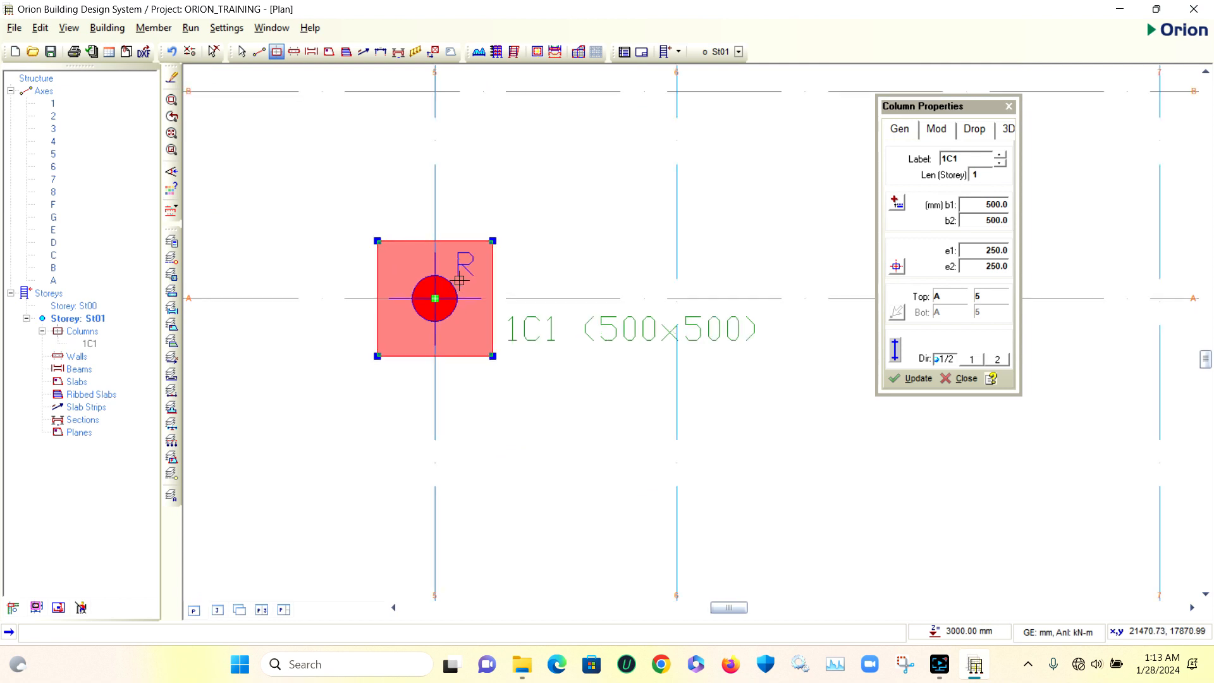
{"action": "scroll", "coordinate": [460, 288], "scroll_direction": "down", "scroll_amount": 3}
{"action": "scroll", "coordinate": [455, 284], "scroll_direction": "up", "scroll_amount": 1}
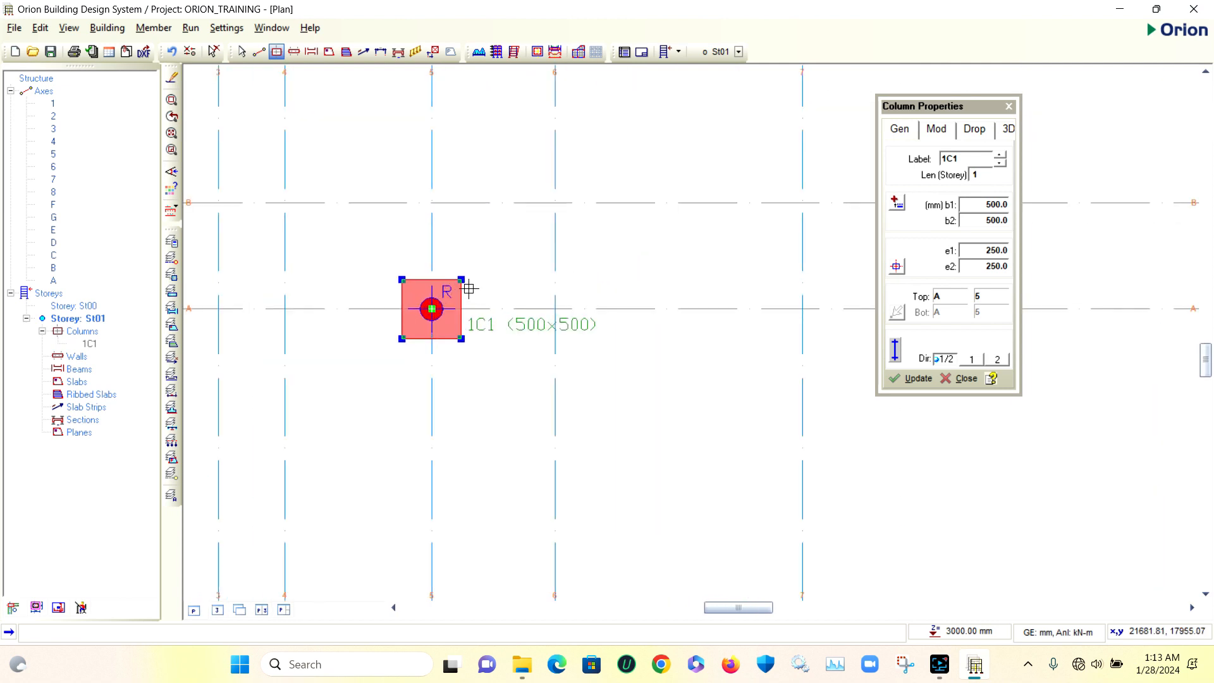
{"action": "scroll", "coordinate": [385, 311], "scroll_direction": "up", "scroll_amount": 2}
{"action": "scroll", "coordinate": [385, 311], "scroll_direction": "down", "scroll_amount": 3}
{"action": "scroll", "coordinate": [393, 316], "scroll_direction": "up", "scroll_amount": 4}
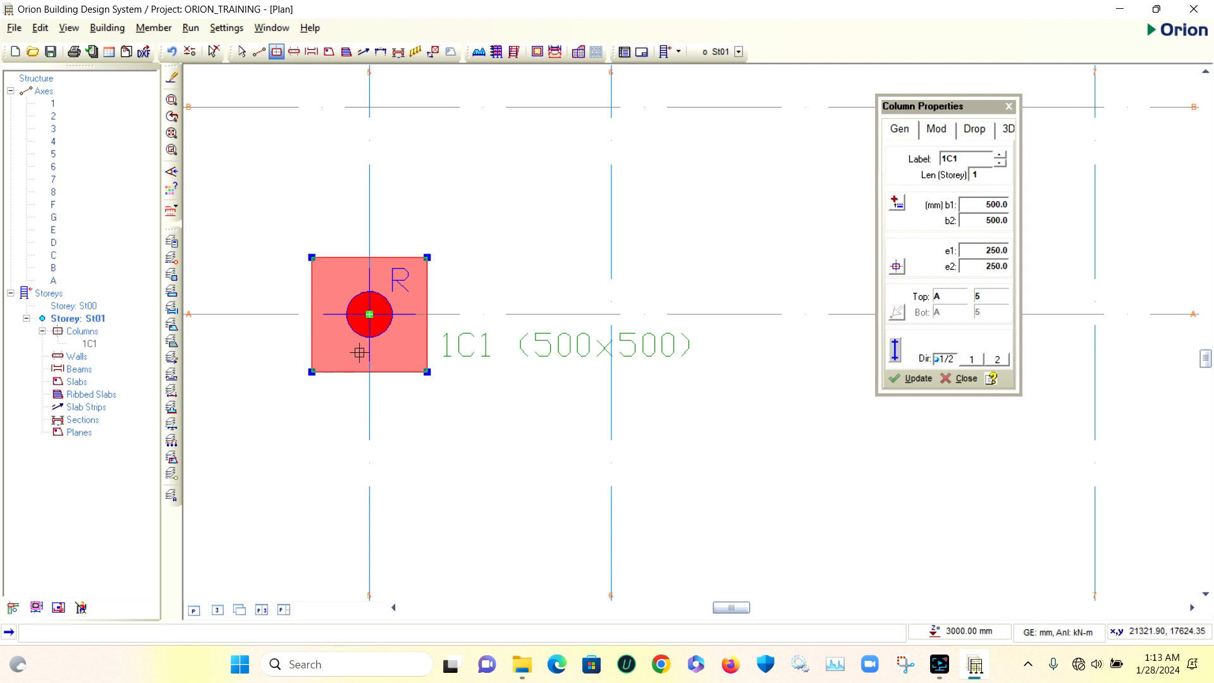
{"action": "scroll", "coordinate": [362, 354], "scroll_direction": "down", "scroll_amount": 2}
{"action": "scroll", "coordinate": [452, 335], "scroll_direction": "down", "scroll_amount": 1}
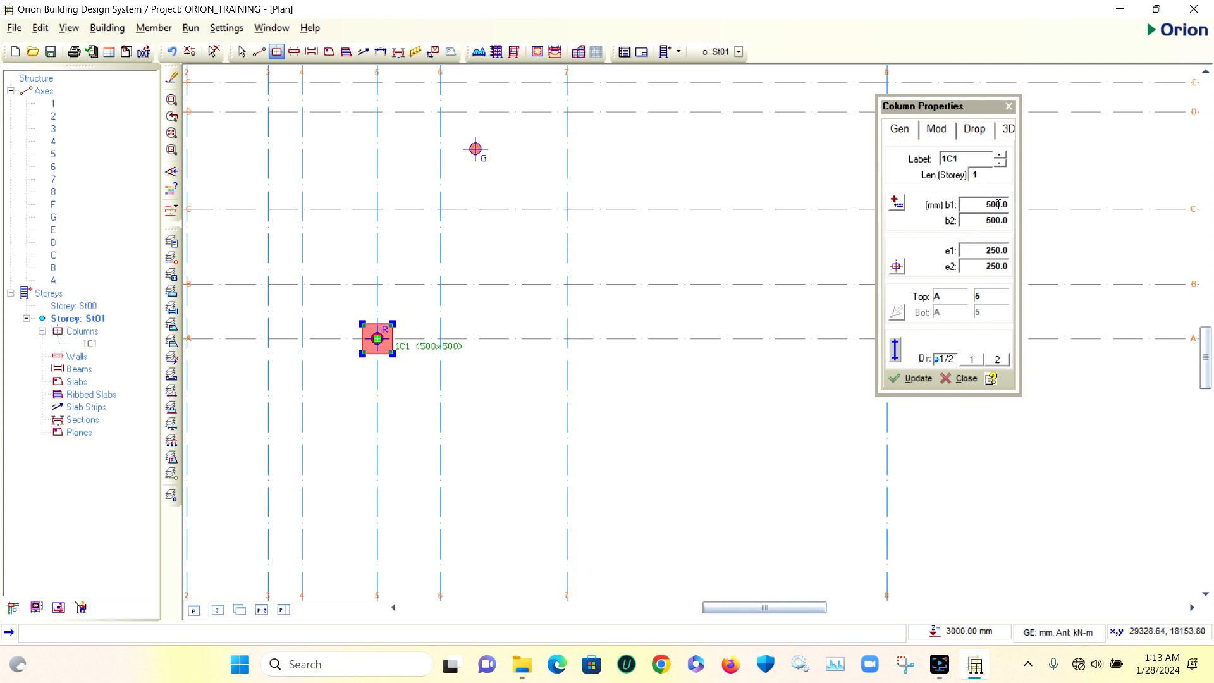
{"action": "left_click", "coordinate": [1009, 107]}
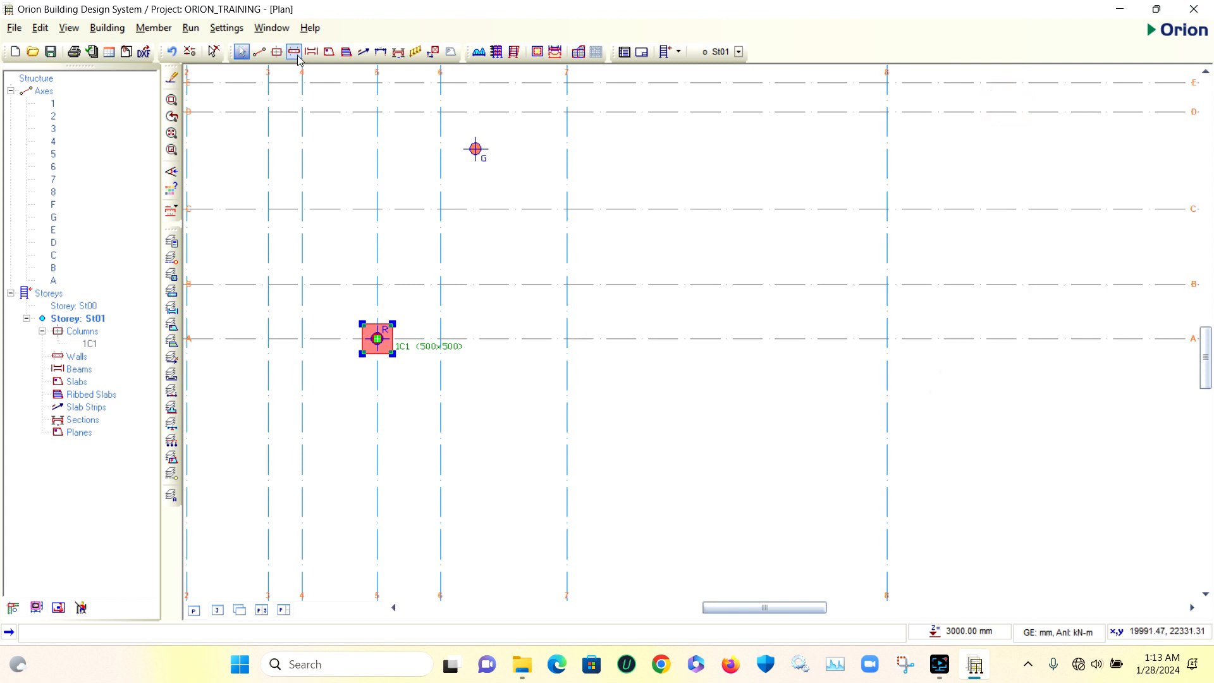
{"action": "left_click", "coordinate": [216, 53]}
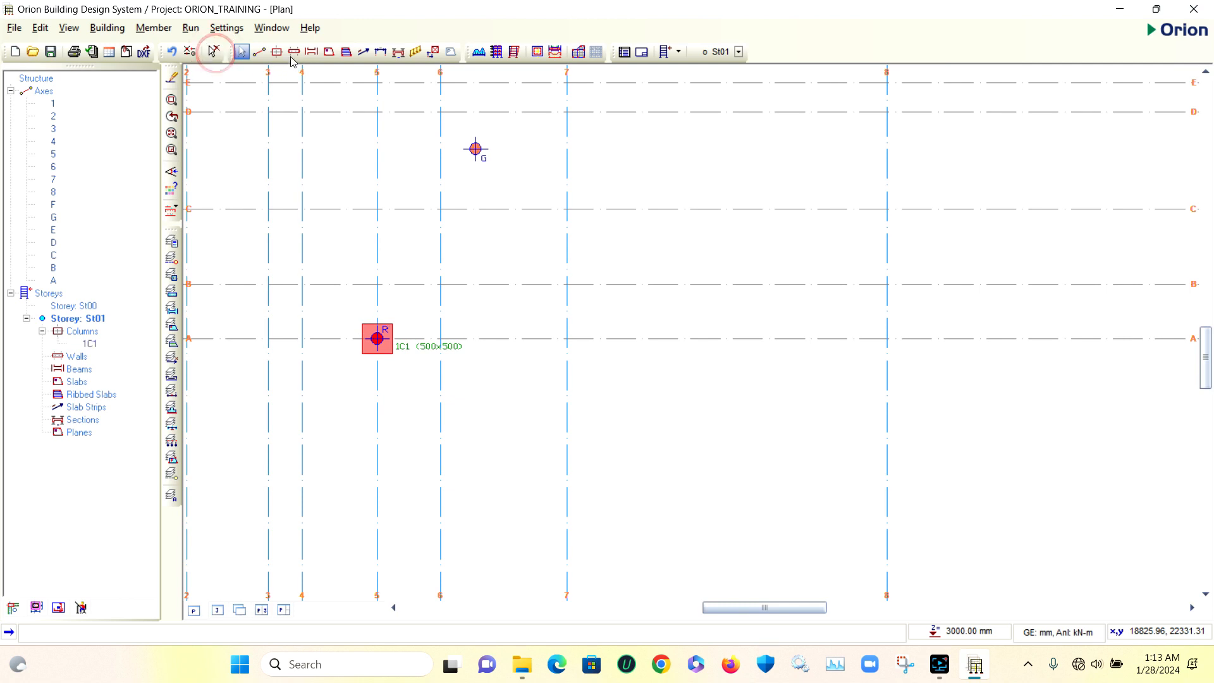
Configure a circular column with b1 set to 1000 mm and b2, e1 and e2 set to 0.
{"action": "left_click", "coordinate": [278, 52]}
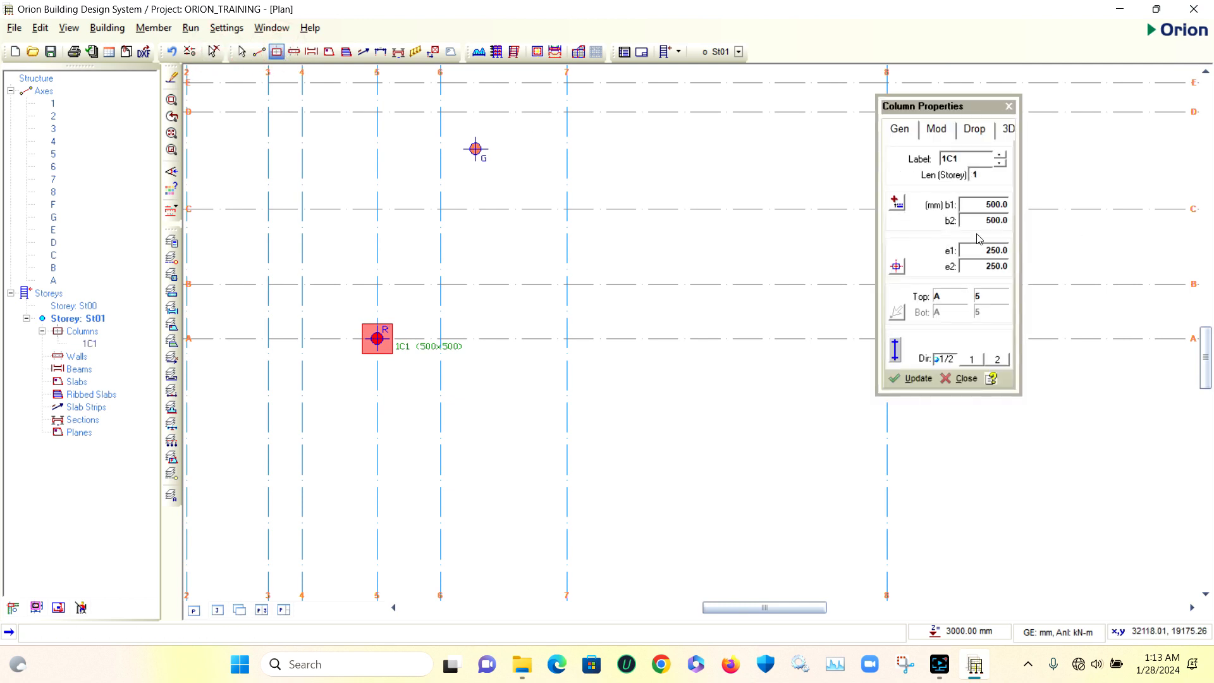
{"action": "double_click", "coordinate": [1002, 204]}
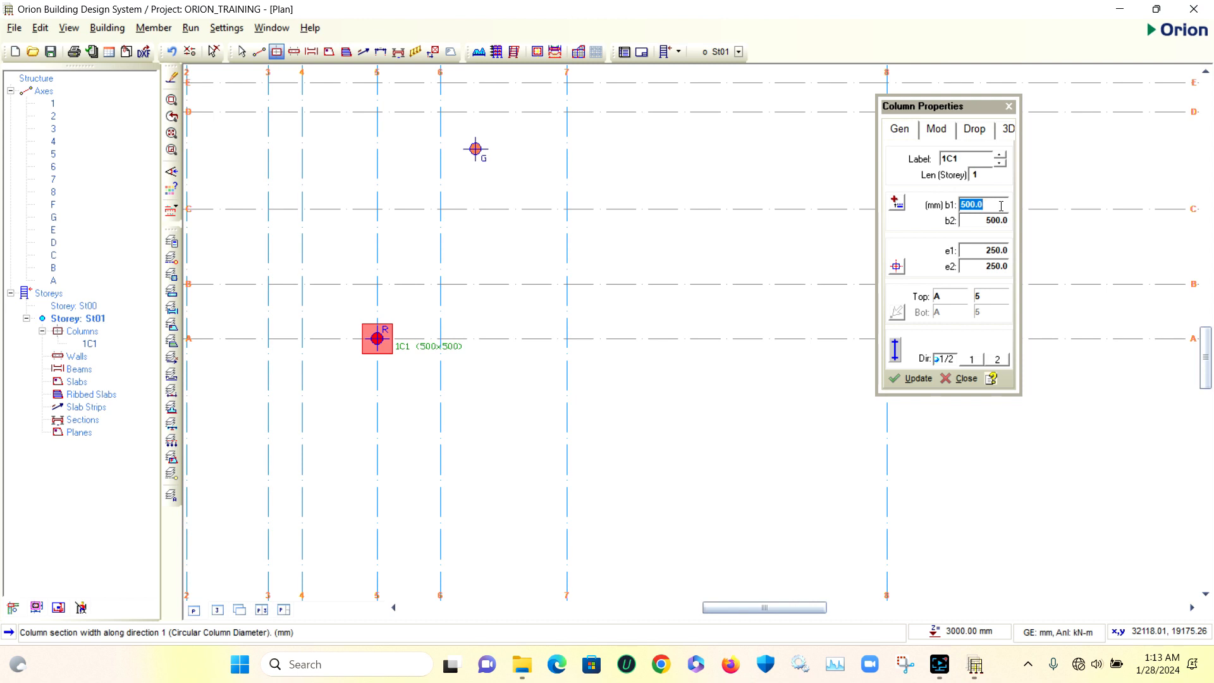
{"action": "type", "text": "1"}
{"action": "double_click", "coordinate": [997, 220]}
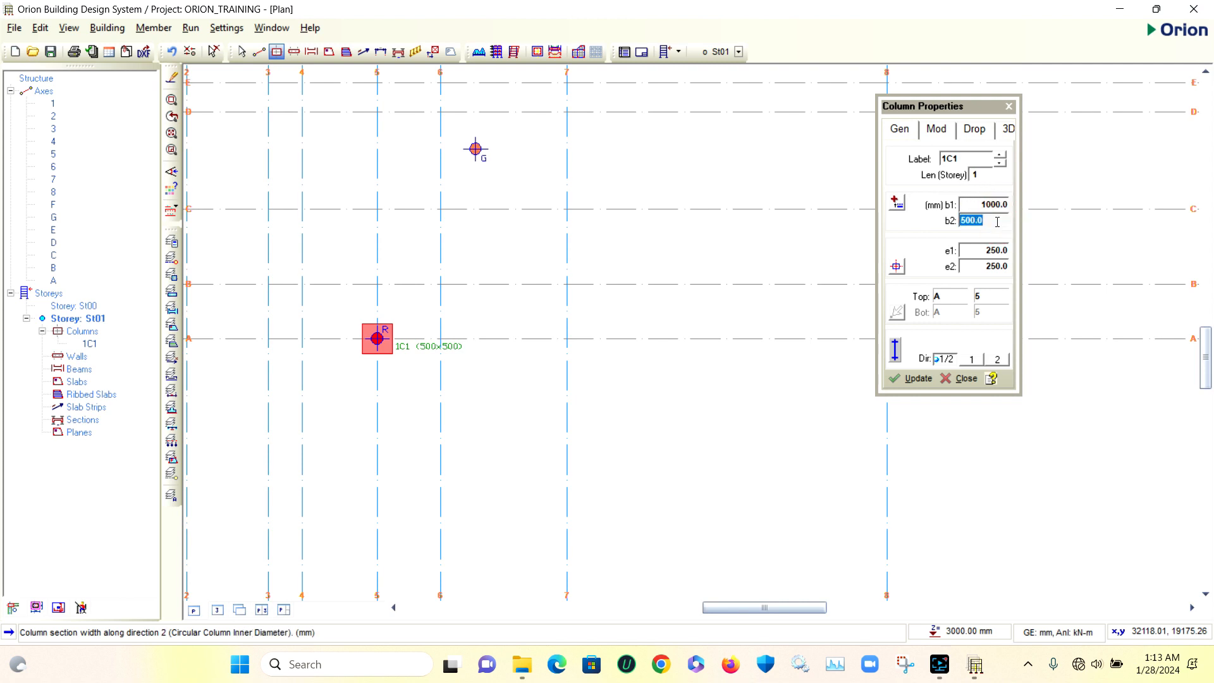
{"action": "type", "text": "0"}
{"action": "double_click", "coordinate": [993, 250]}
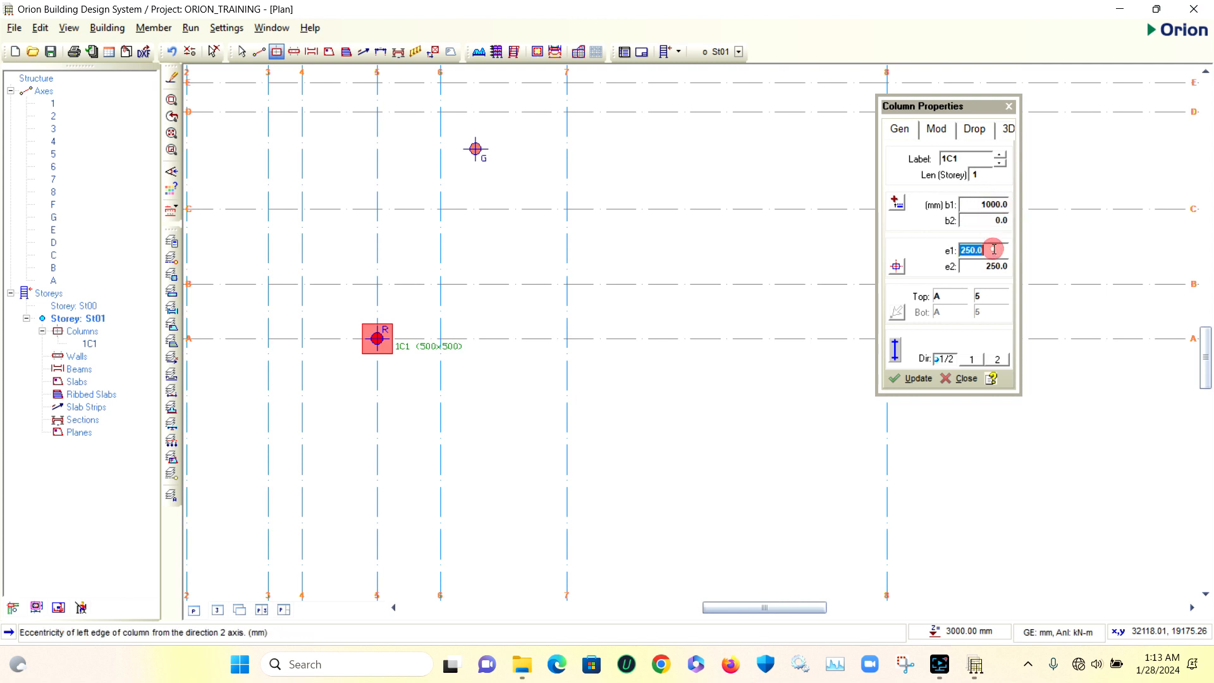
{"action": "type", "text": "0"}
{"action": "double_click", "coordinate": [995, 266]}
{"action": "type", "text": "0"}
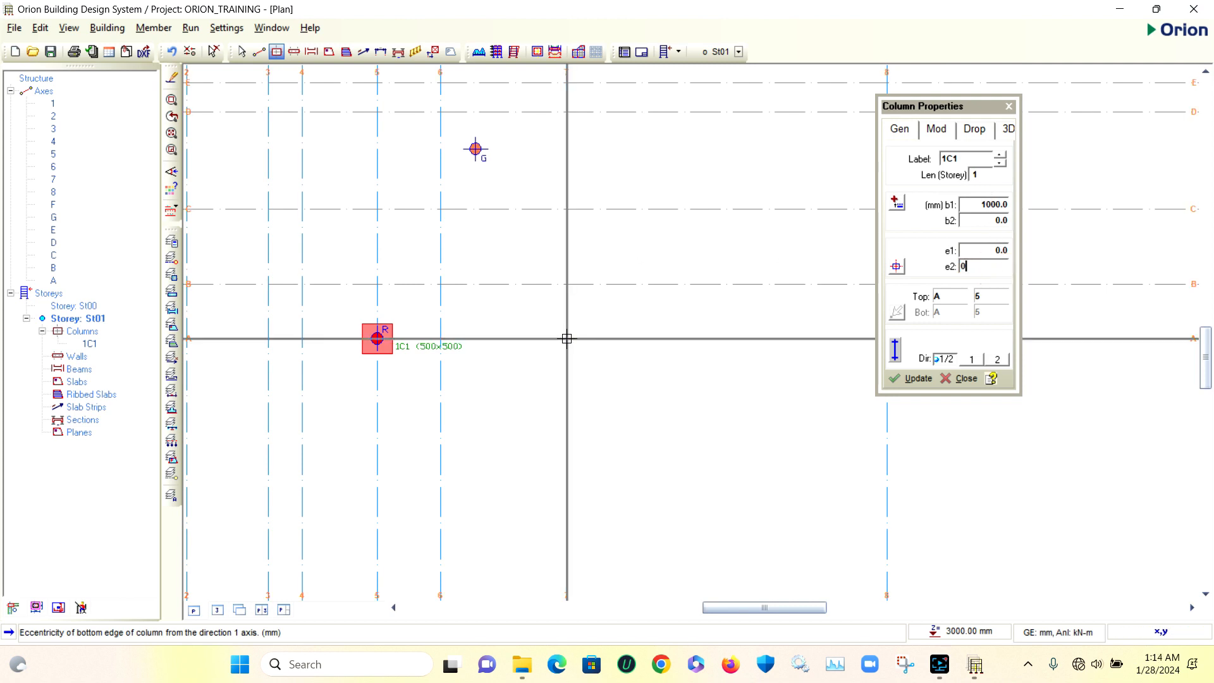
Place the circular column at the intersection of axes A and 7, check it up close and deselect it.
{"action": "left_click", "coordinate": [566, 338]}
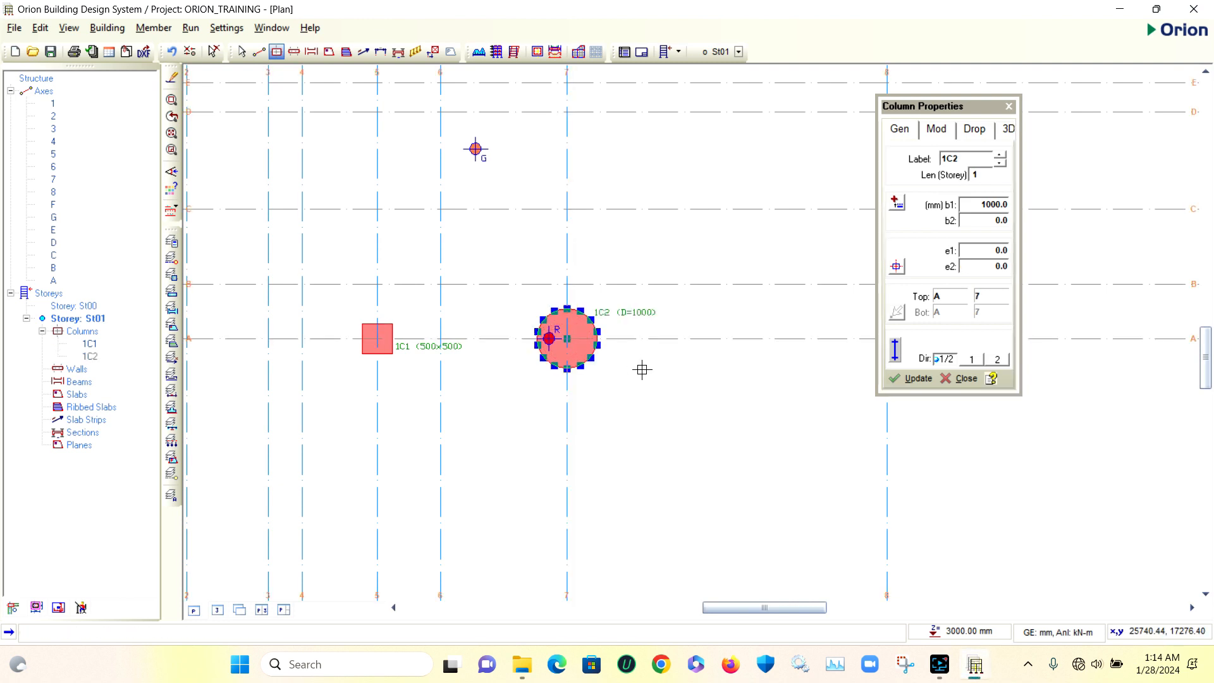
{"action": "scroll", "coordinate": [613, 369], "scroll_direction": "up", "scroll_amount": 5}
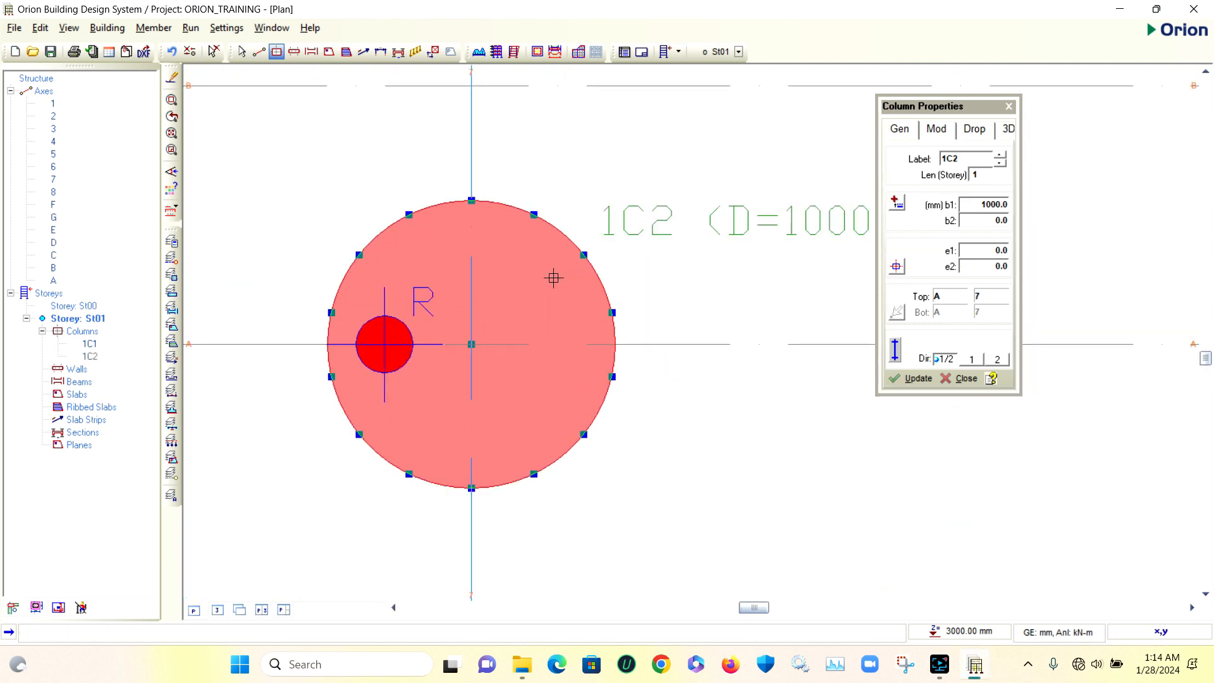
{"action": "scroll", "coordinate": [454, 274], "scroll_direction": "down", "scroll_amount": 4}
{"action": "scroll", "coordinate": [495, 256], "scroll_direction": "up", "scroll_amount": 5}
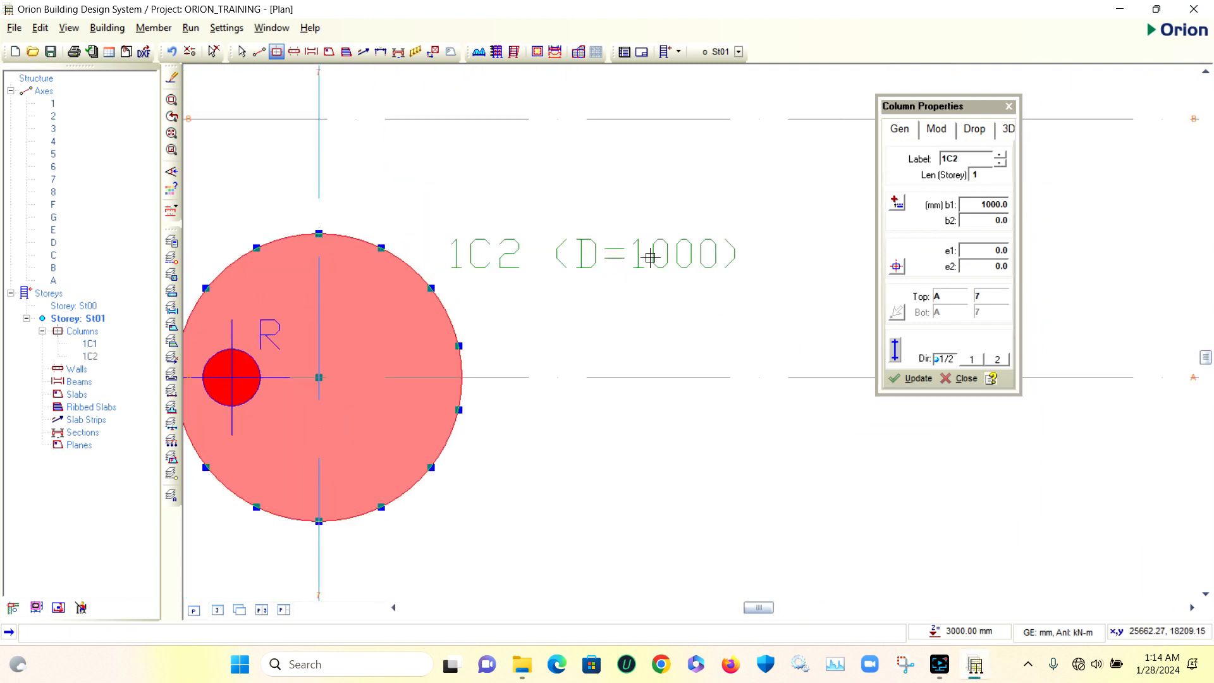
{"action": "scroll", "coordinate": [625, 254], "scroll_direction": "up", "scroll_amount": 2}
{"action": "scroll", "coordinate": [625, 255], "scroll_direction": "down", "scroll_amount": 3}
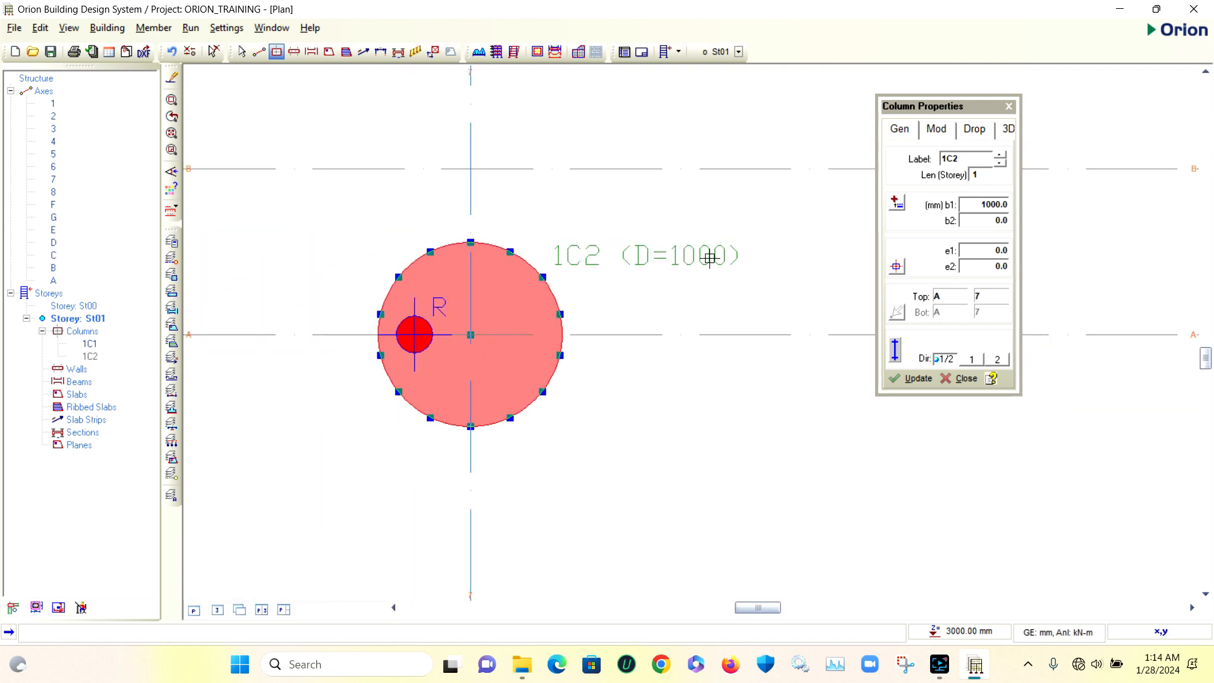
{"action": "scroll", "coordinate": [710, 258], "scroll_direction": "down", "scroll_amount": 5}
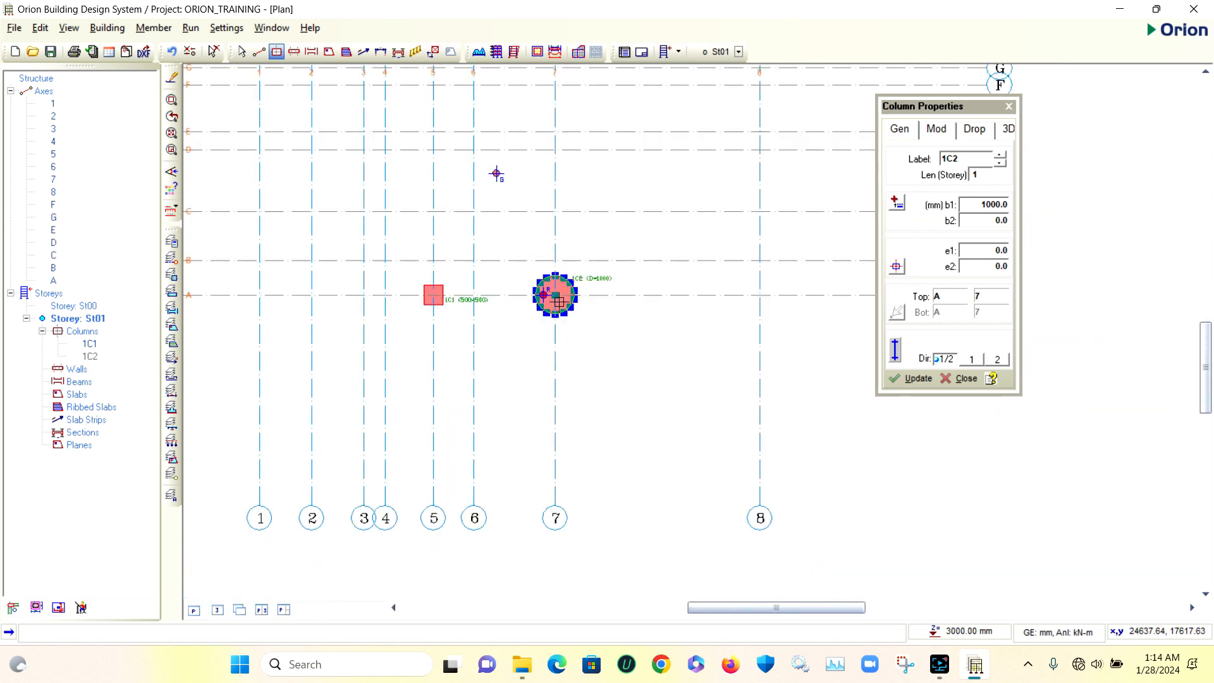
{"action": "left_click", "coordinate": [1007, 105]}
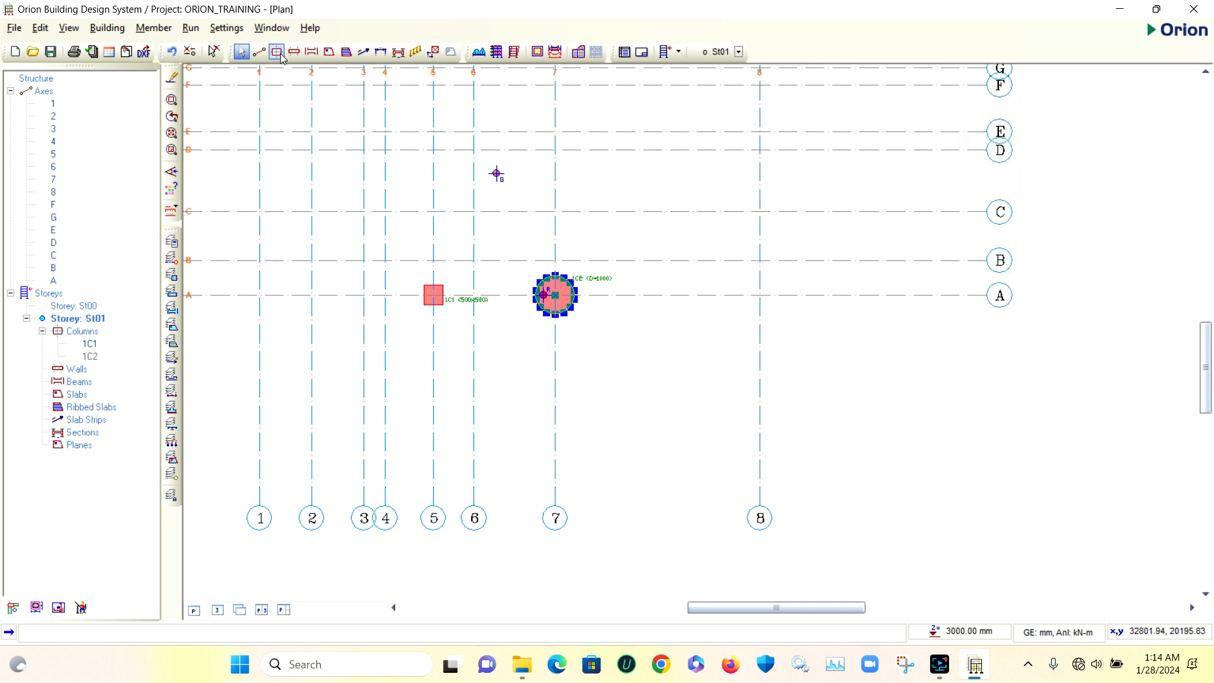
{"action": "left_click", "coordinate": [218, 53]}
Configure a rectangular column with b1 of 200 mm and b2 of 400 mm, centred on both axes.
{"action": "scroll", "coordinate": [447, 306], "scroll_direction": "up", "scroll_amount": 4}
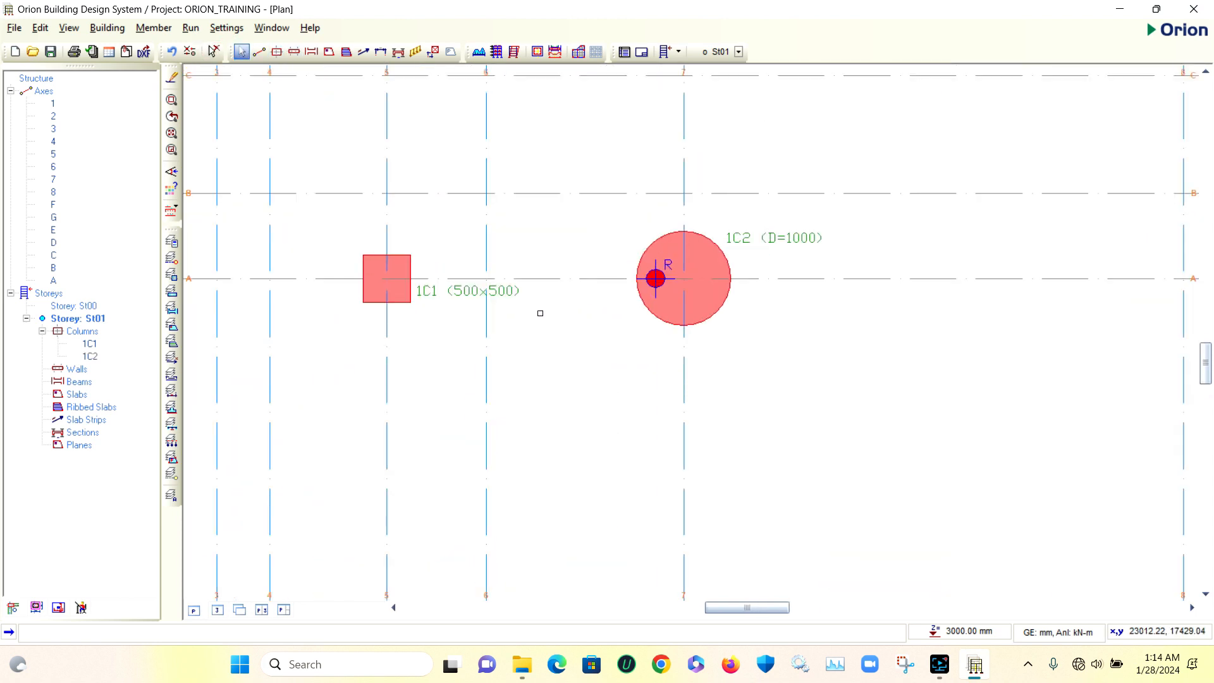
{"action": "scroll", "coordinate": [537, 325], "scroll_direction": "down", "scroll_amount": 4}
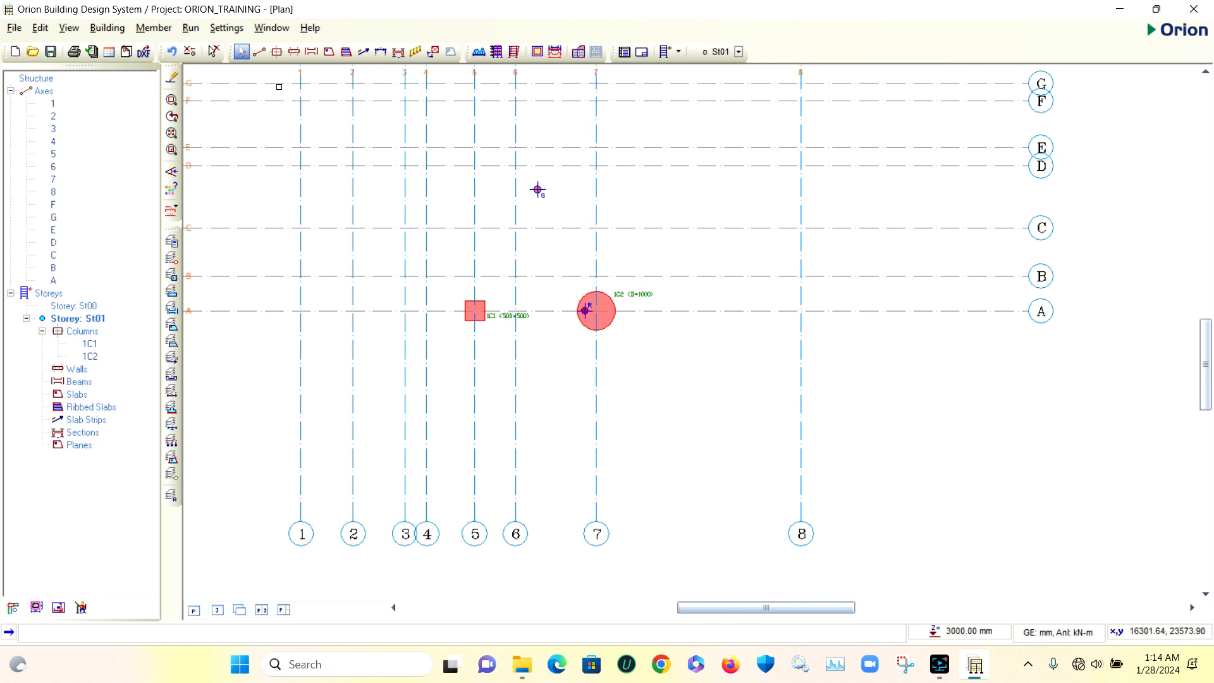
{"action": "left_click", "coordinate": [277, 51]}
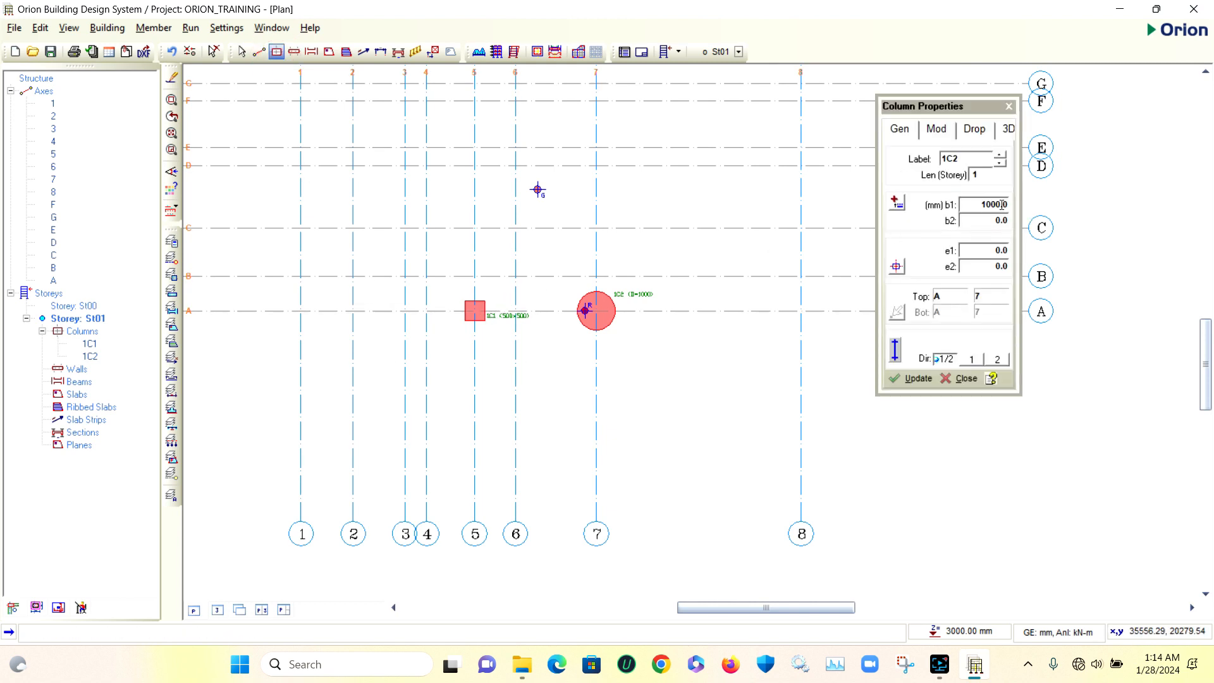
{"action": "double_click", "coordinate": [998, 204]}
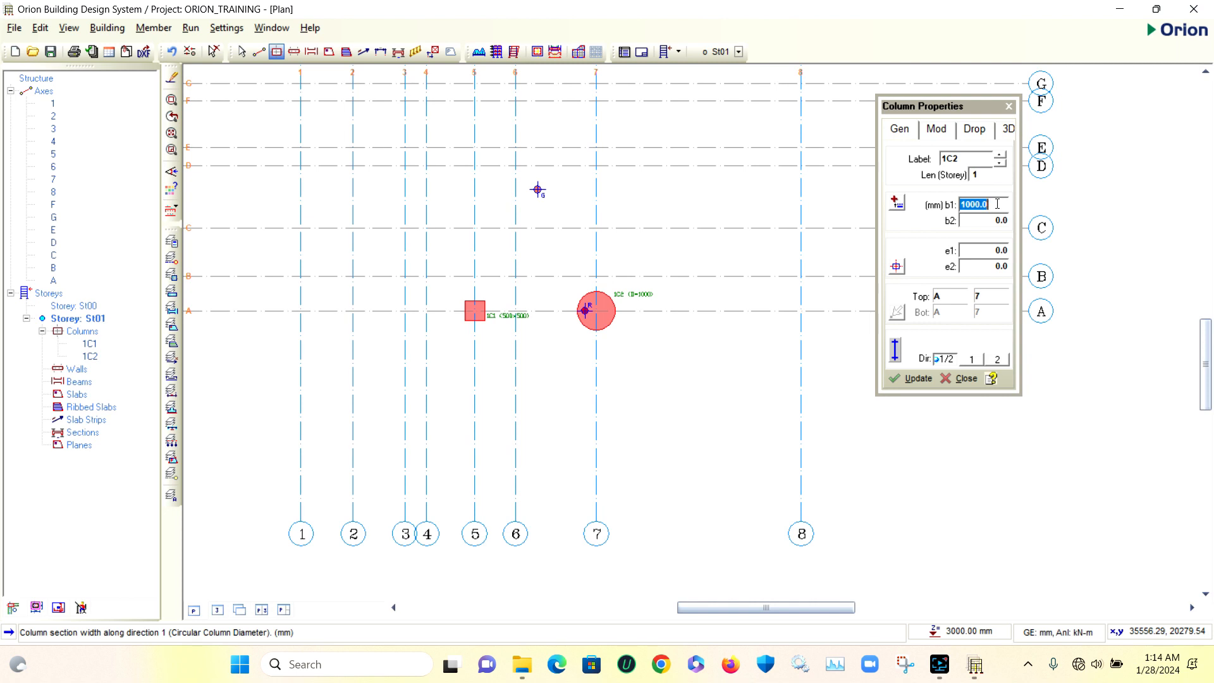
{"action": "type", "text": "200"}
{"action": "double_click", "coordinate": [996, 220]}
{"action": "type", "text": "4"}
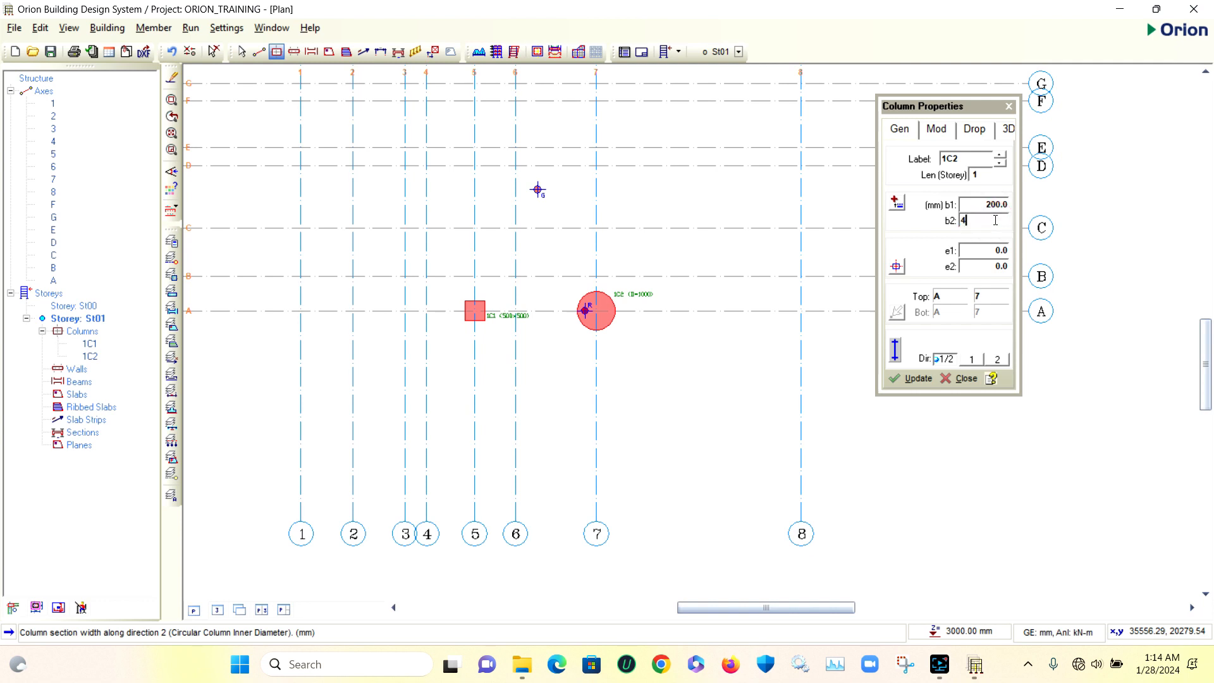
{"action": "left_click", "coordinate": [896, 266]}
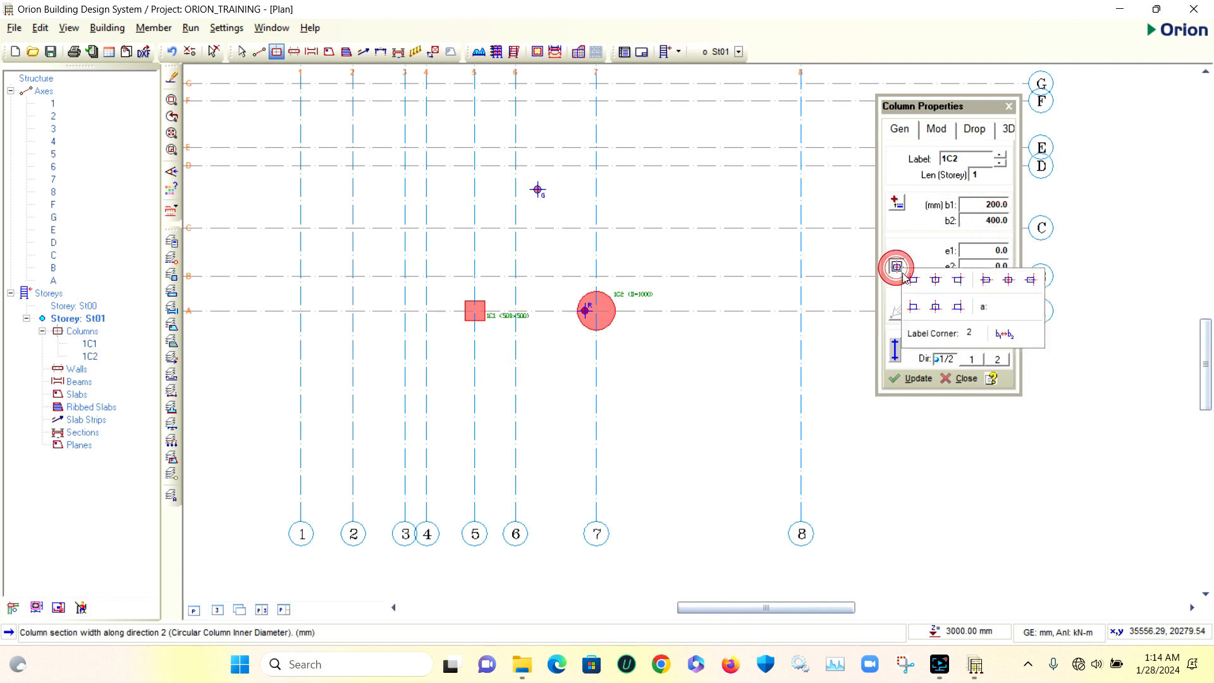
{"action": "left_click", "coordinate": [1011, 280]}
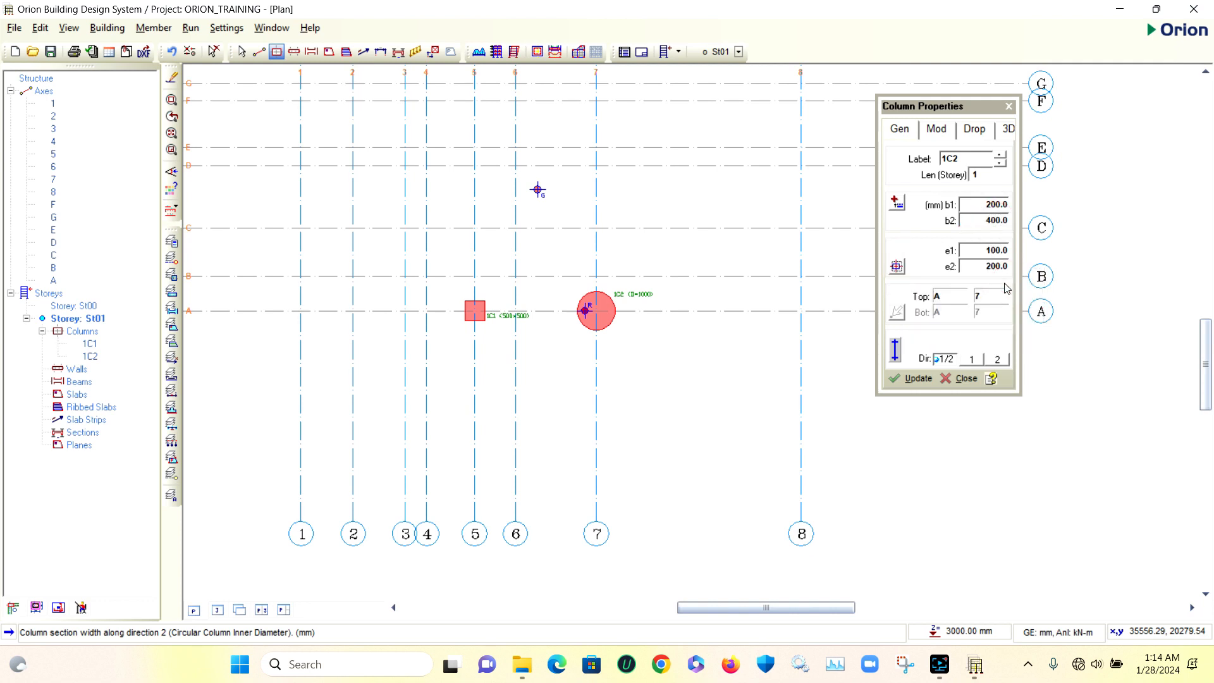
Place the rectangular column at the intersection of axes A and 8, then leave column placement and clear the selection.
{"action": "left_click", "coordinate": [801, 311]}
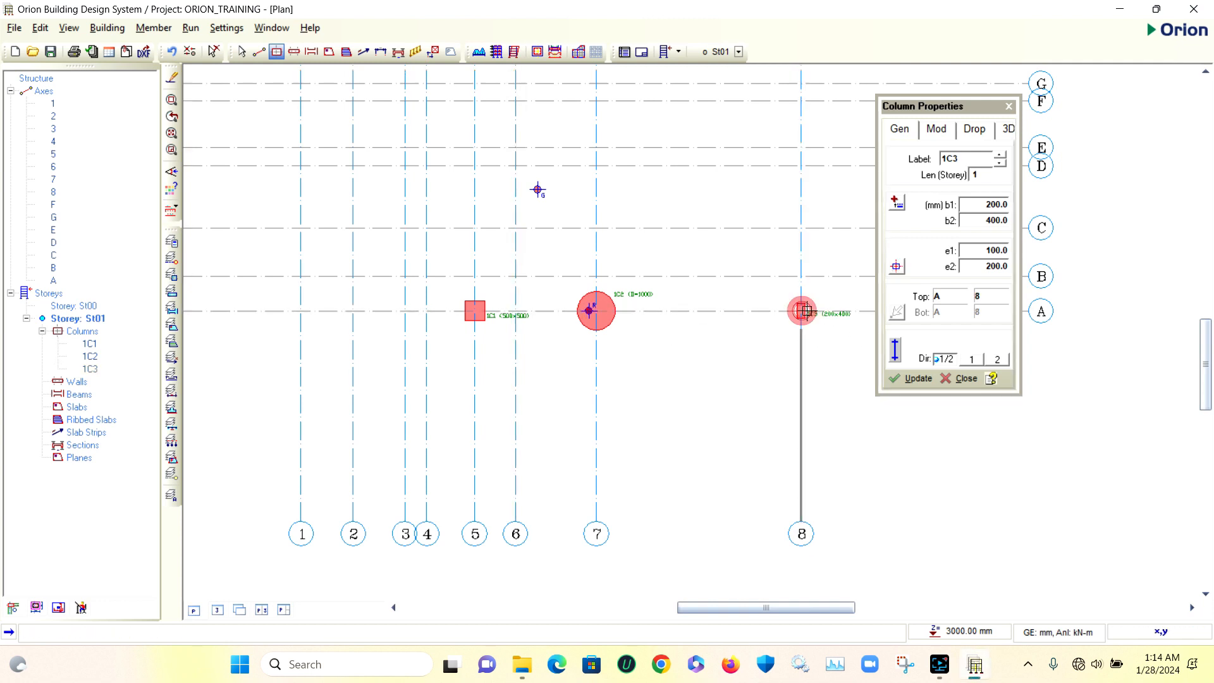
{"action": "scroll", "coordinate": [809, 310], "scroll_direction": "up", "scroll_amount": 4}
{"action": "scroll", "coordinate": [548, 299], "scroll_direction": "down", "scroll_amount": 4}
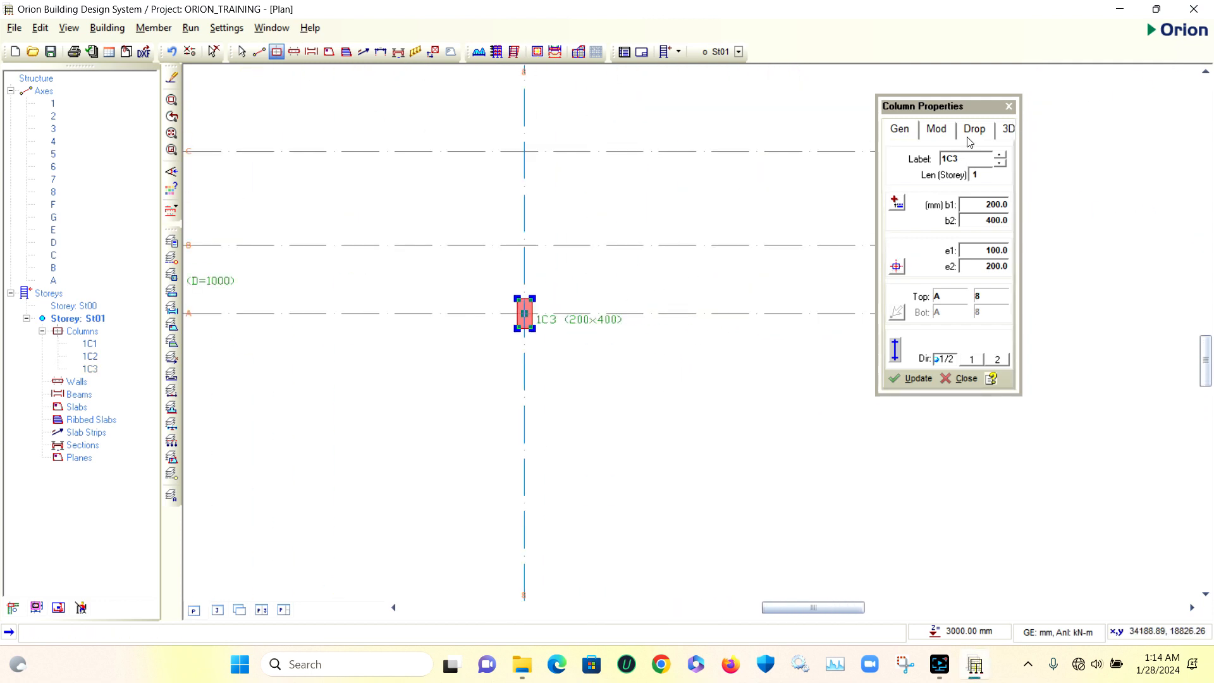
{"action": "key", "text": "Escape"}
{"action": "key", "text": "Escape"}
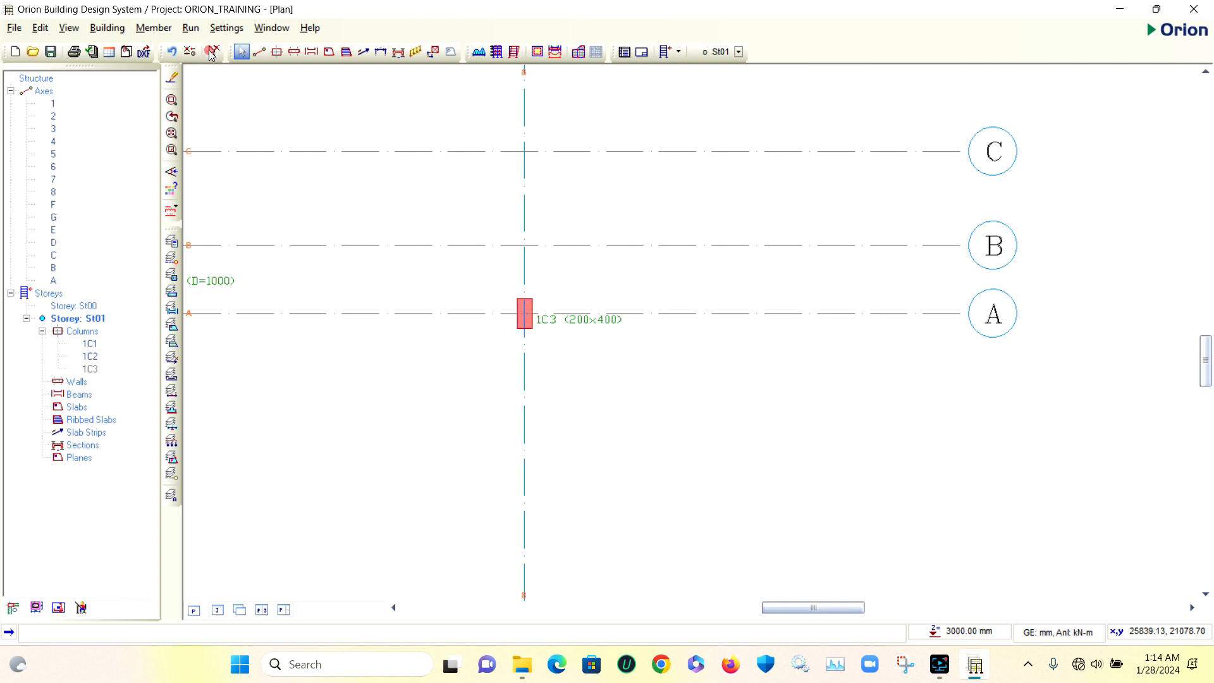
Open the rectangular column at axes A and 8 in the Polyline Column Editor and switch to section editing.
{"action": "scroll", "coordinate": [527, 329], "scroll_direction": "up", "scroll_amount": 2}
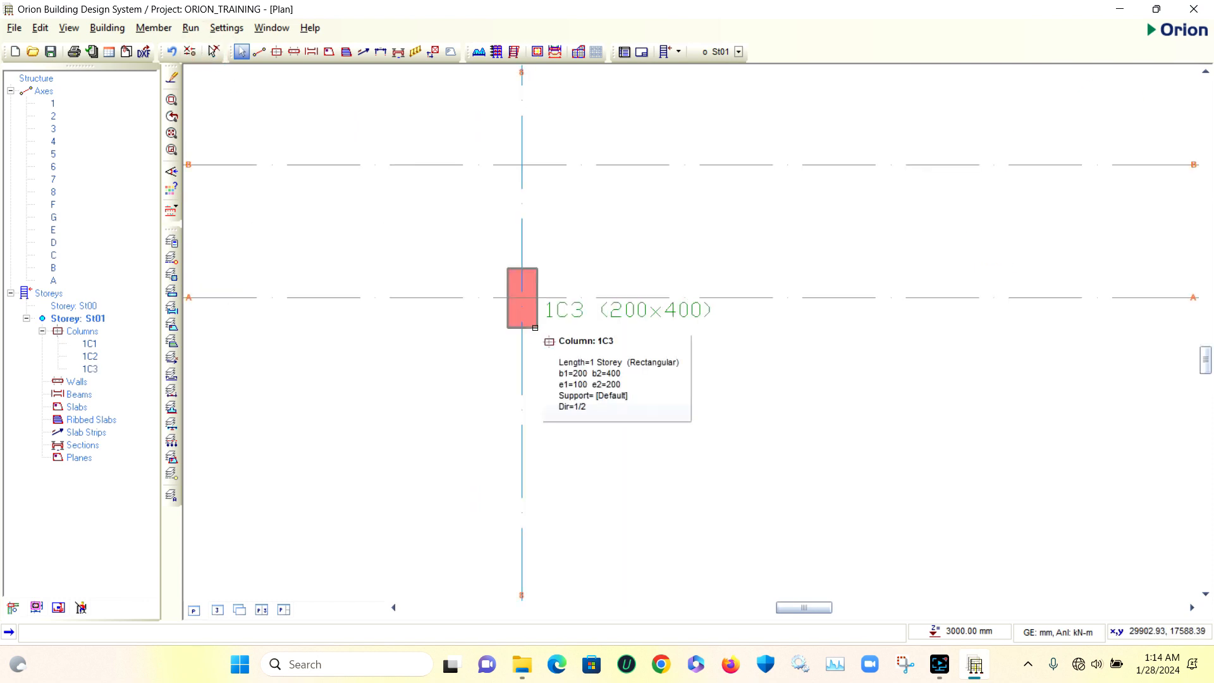
{"action": "left_click", "coordinate": [535, 327]}
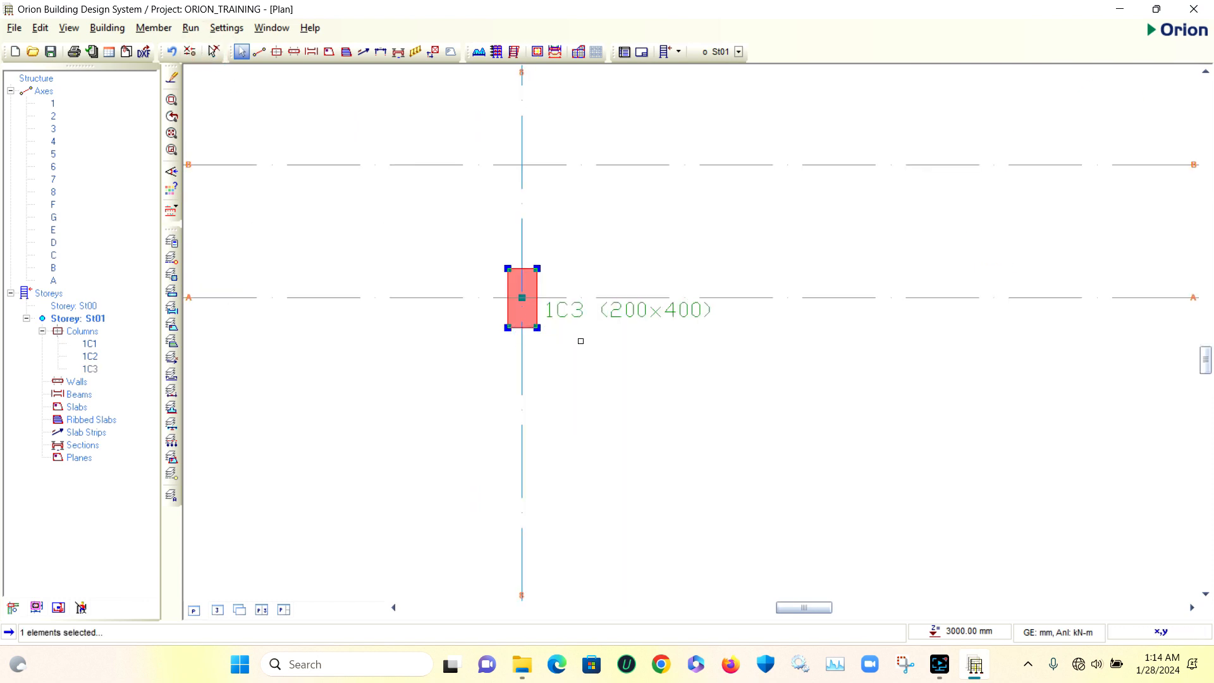
{"action": "right_click", "coordinate": [607, 241]}
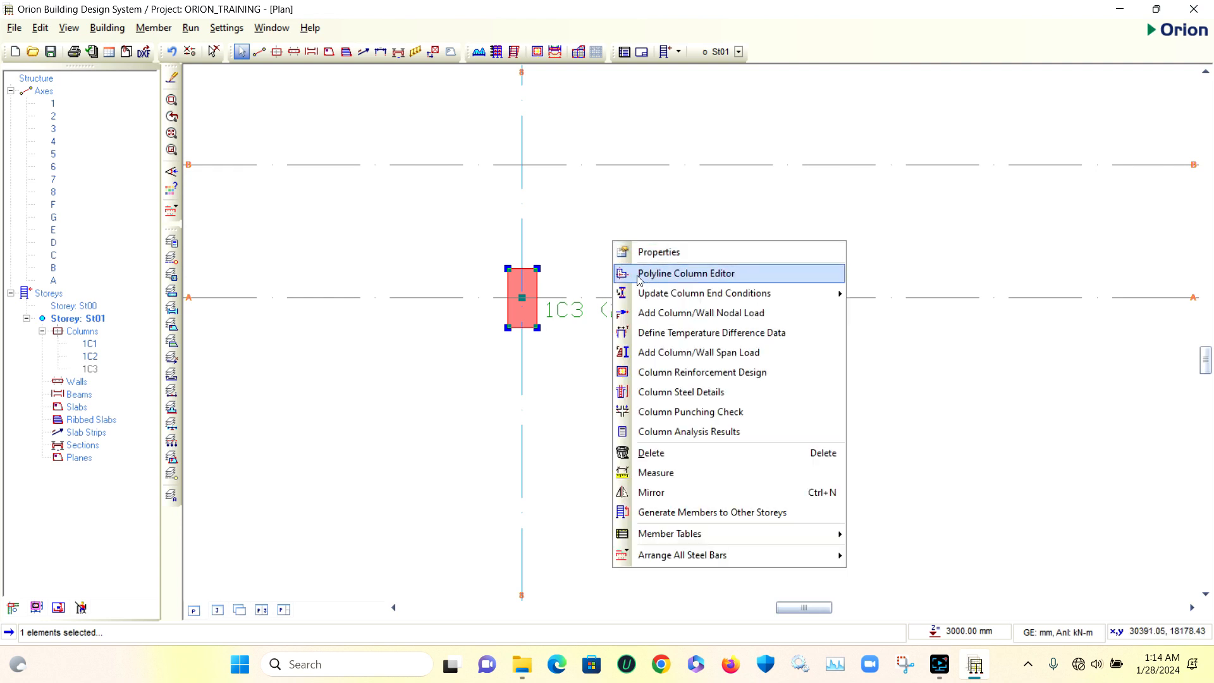
{"action": "left_click", "coordinate": [711, 273]}
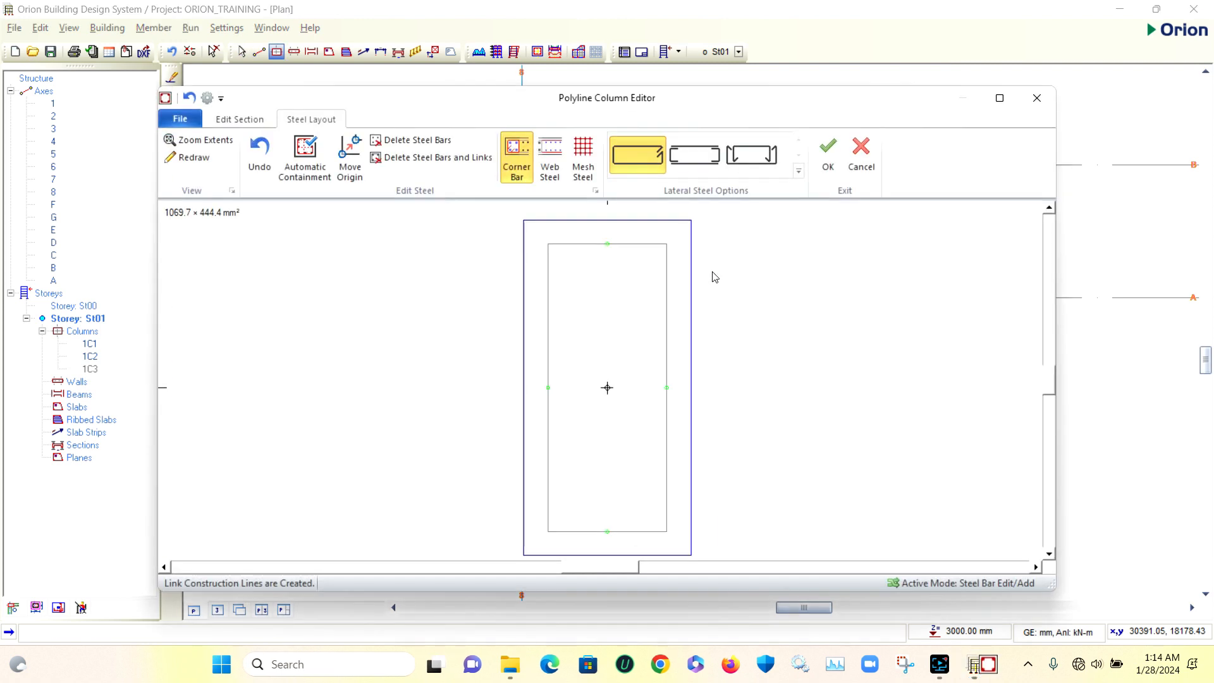
{"action": "scroll", "coordinate": [631, 309], "scroll_direction": "down", "scroll_amount": 2}
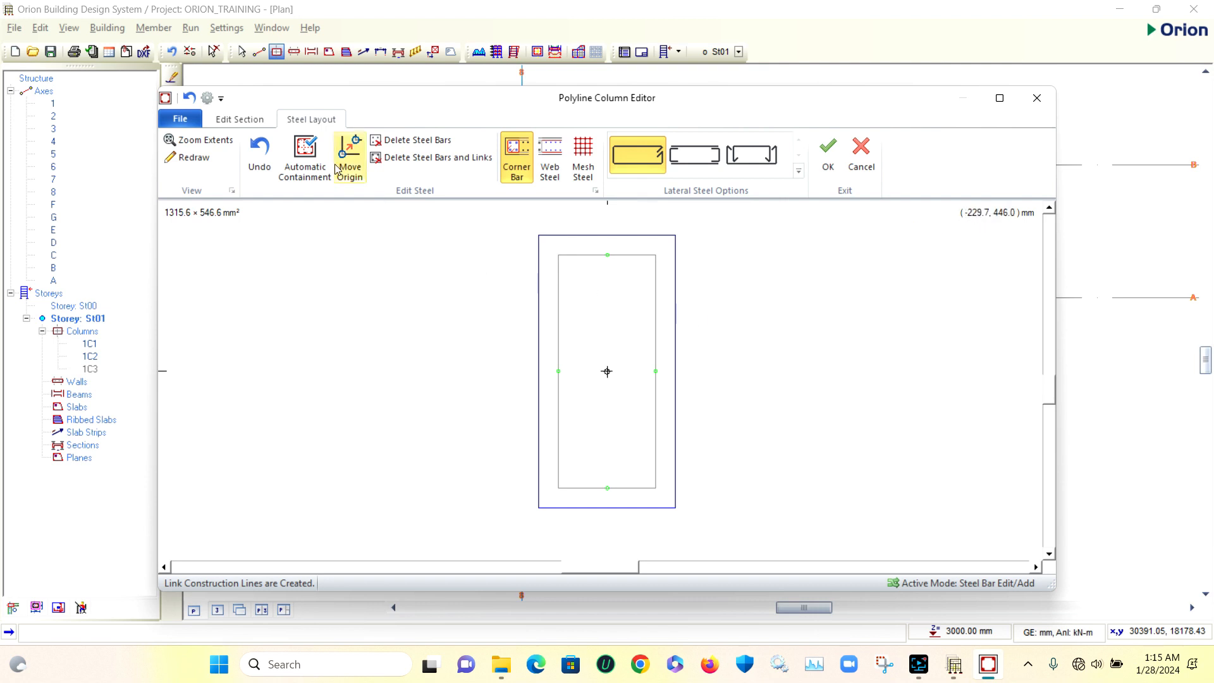
{"action": "left_click", "coordinate": [239, 119]}
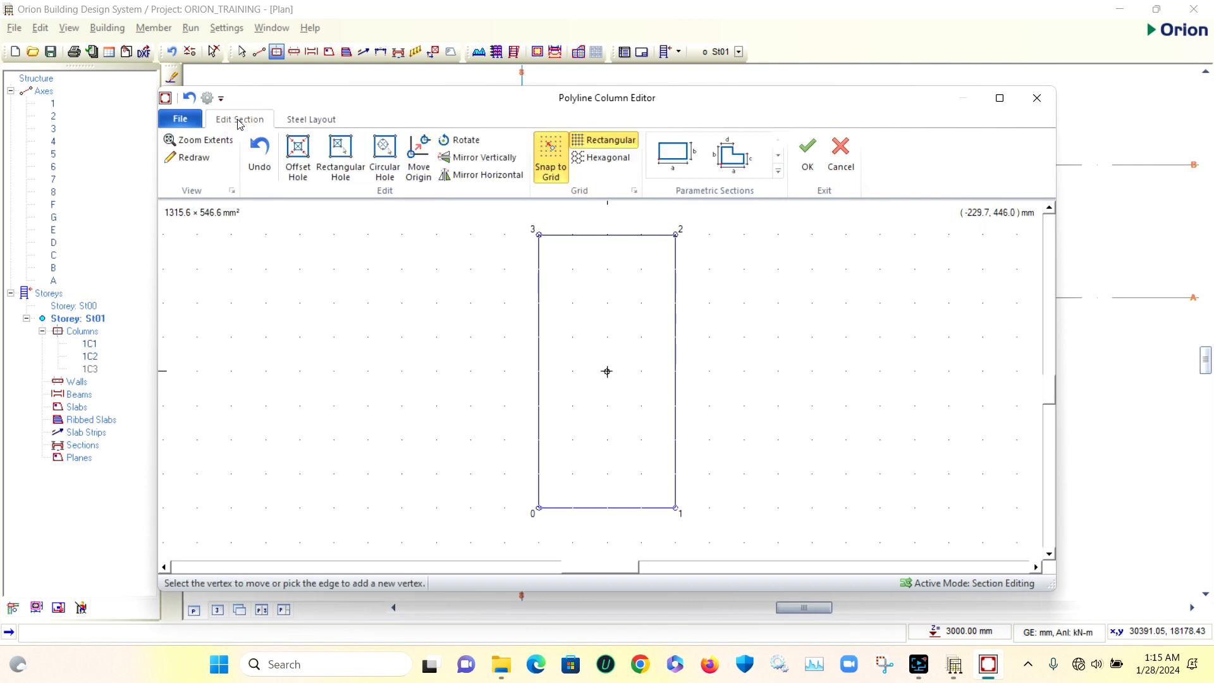
Browse the parametric sections, choose the L-shaped one and move its settings dialog clear of the column outline.
{"action": "left_click", "coordinate": [779, 172]}
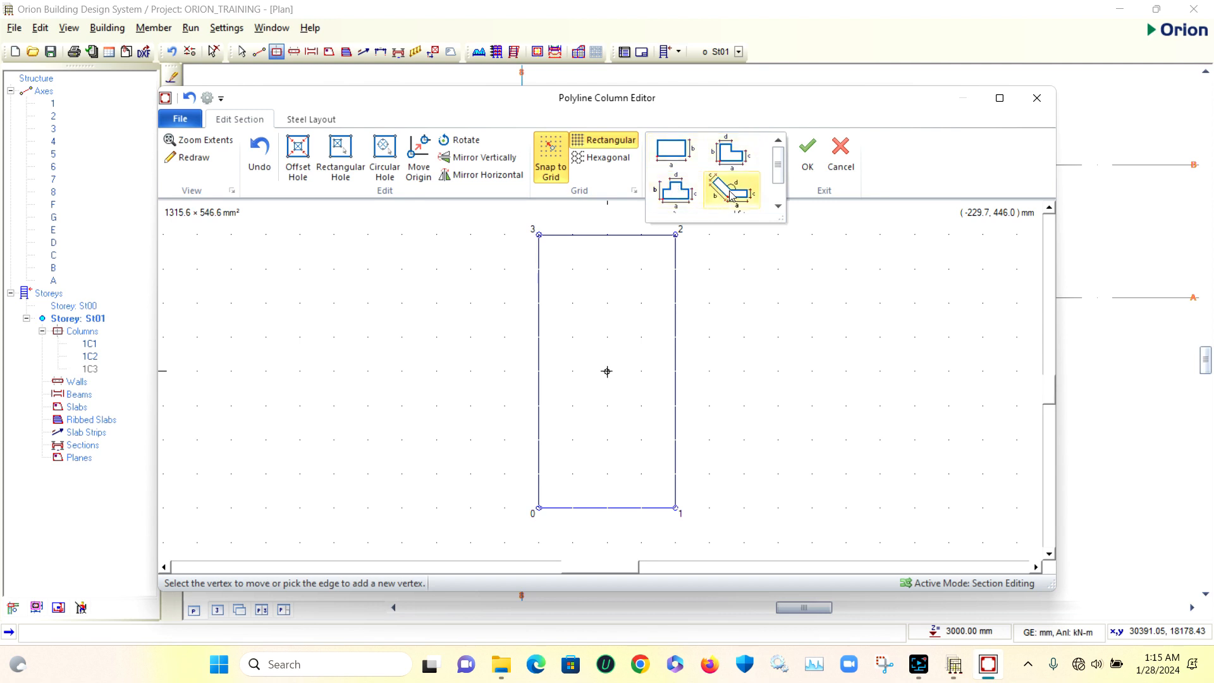
{"action": "left_click_drag", "start_coordinate": [779, 165], "coordinate": [786, 200]}
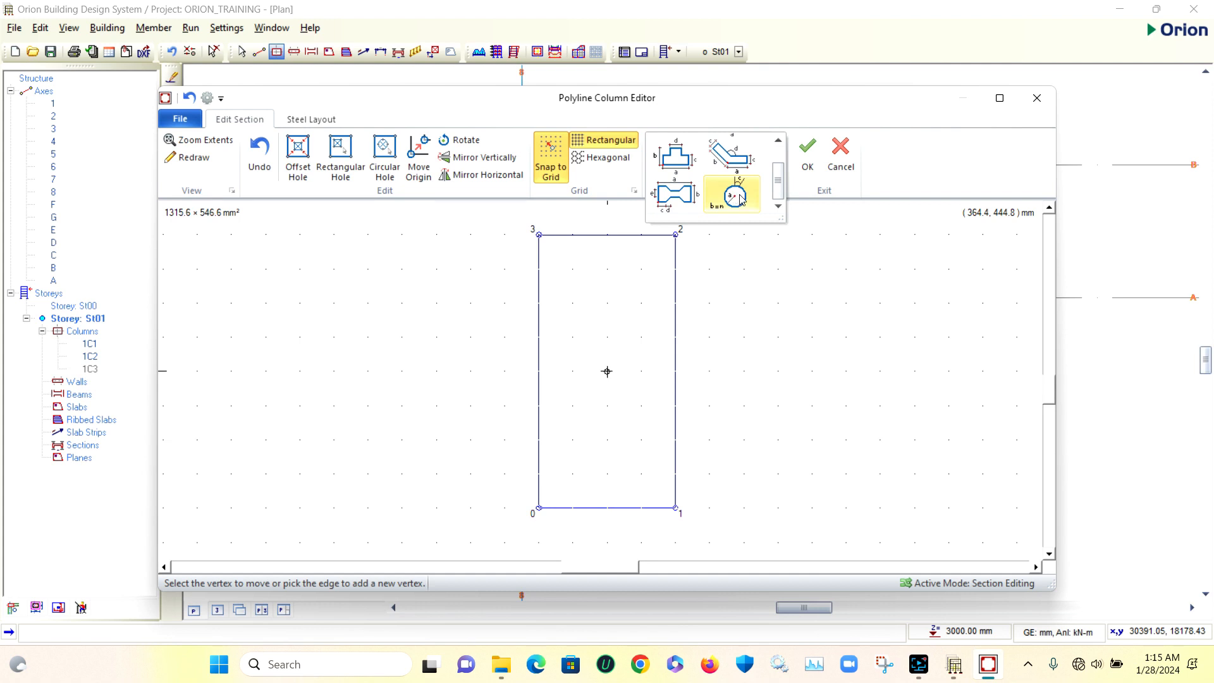
{"action": "left_click_drag", "start_coordinate": [782, 184], "coordinate": [781, 161]}
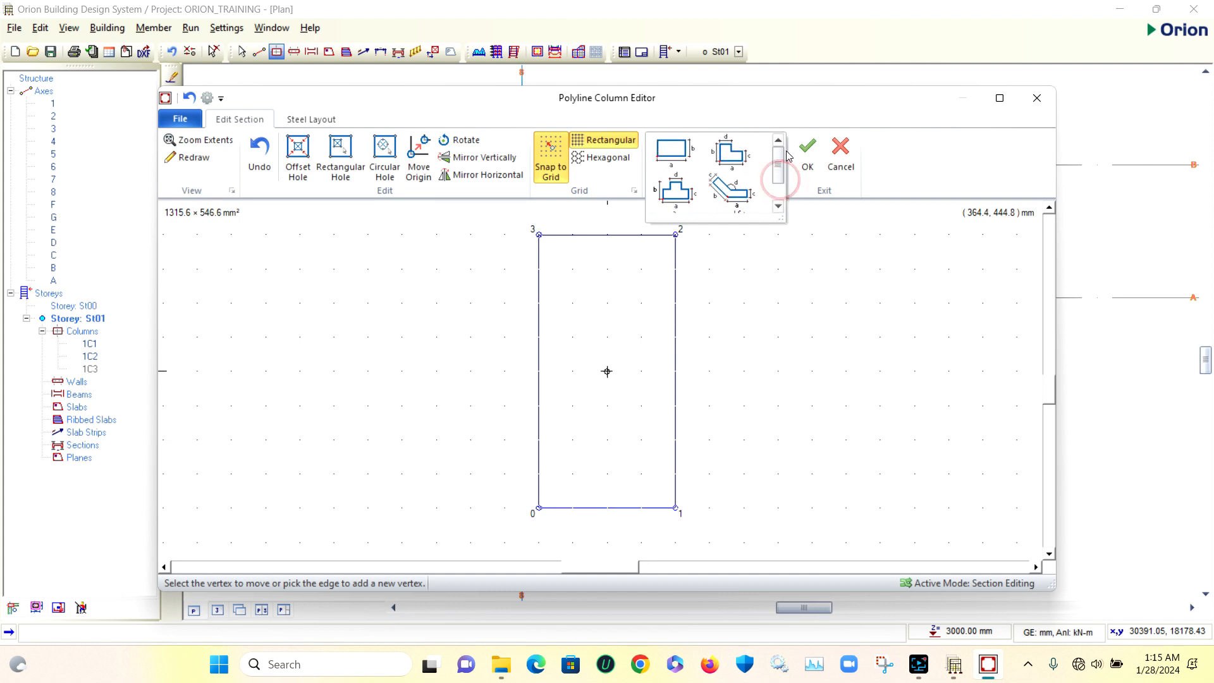
{"action": "left_click", "coordinate": [731, 162]}
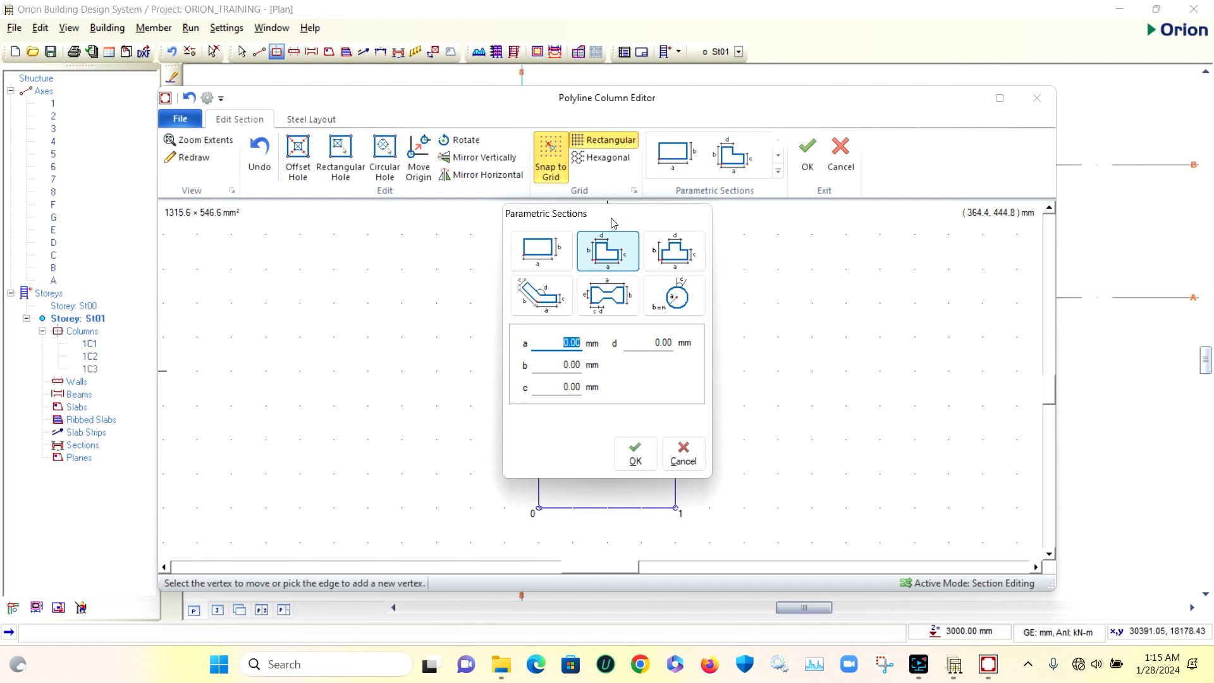
{"action": "left_click_drag", "start_coordinate": [613, 222], "coordinate": [859, 134]}
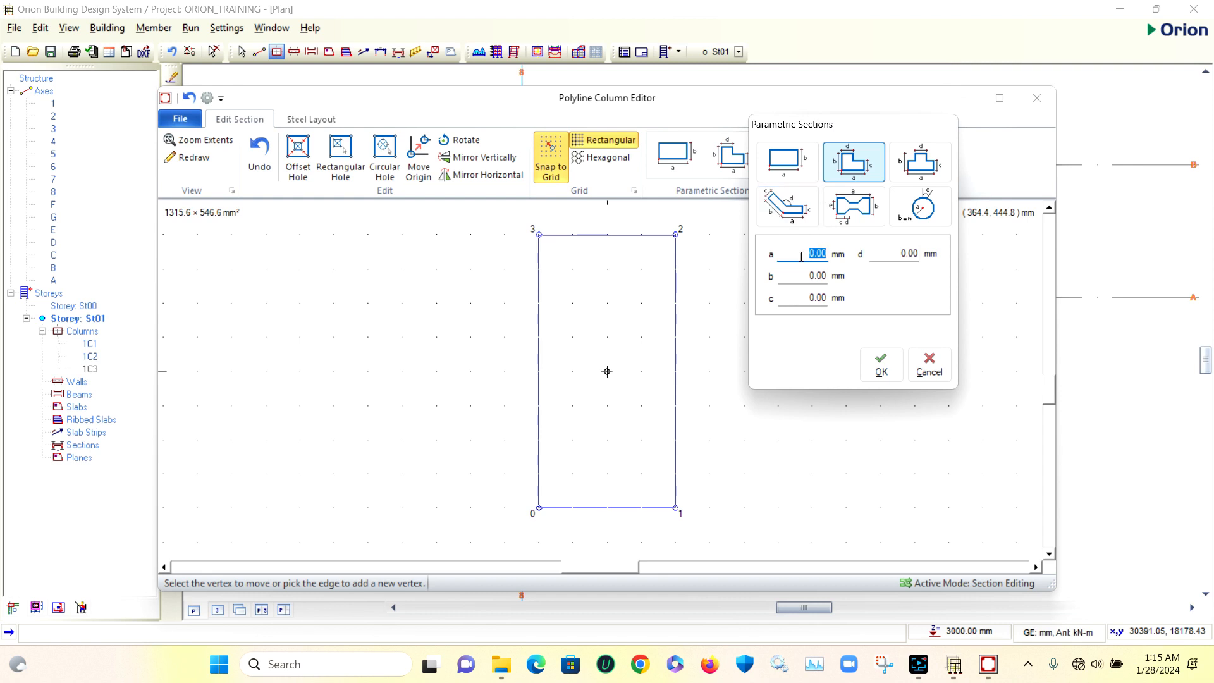
Define the L-shaped section with a and b of 500 mm and c and d of 200 mm, and apply it.
{"action": "left_click", "coordinate": [801, 256]}
{"action": "type", "text": "5"}
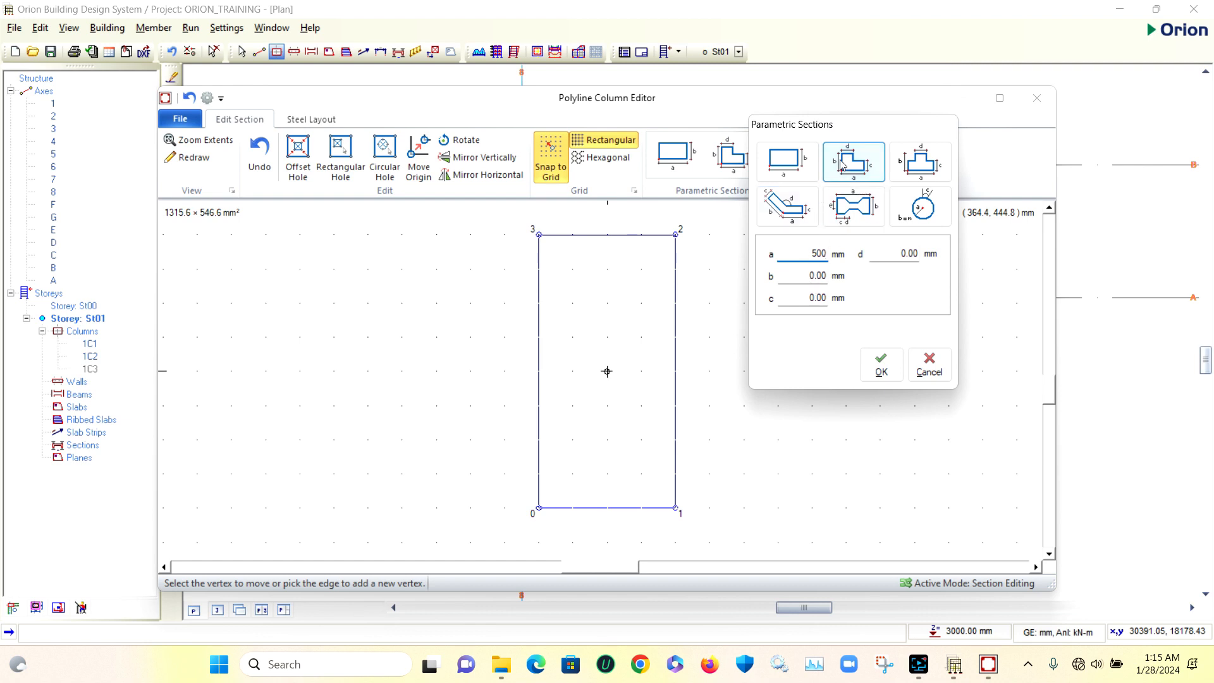
{"action": "left_click", "coordinate": [808, 274]}
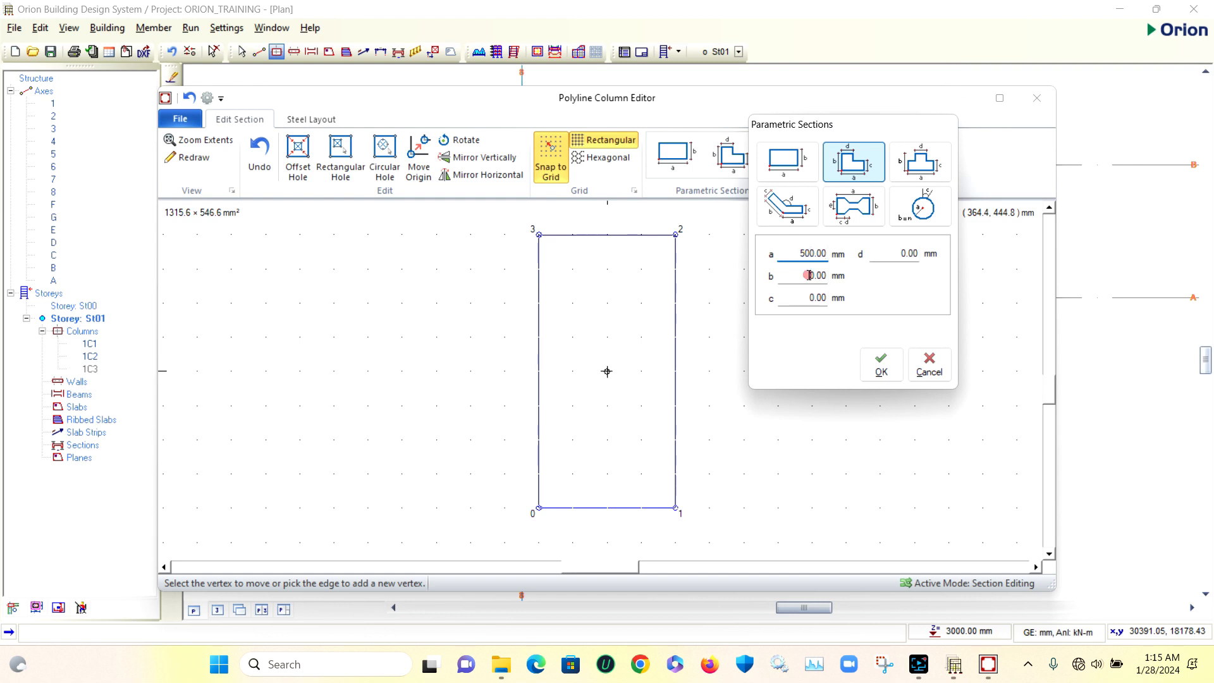
{"action": "type", "text": "500"}
{"action": "left_click", "coordinate": [815, 296]}
{"action": "type", "text": "2"}
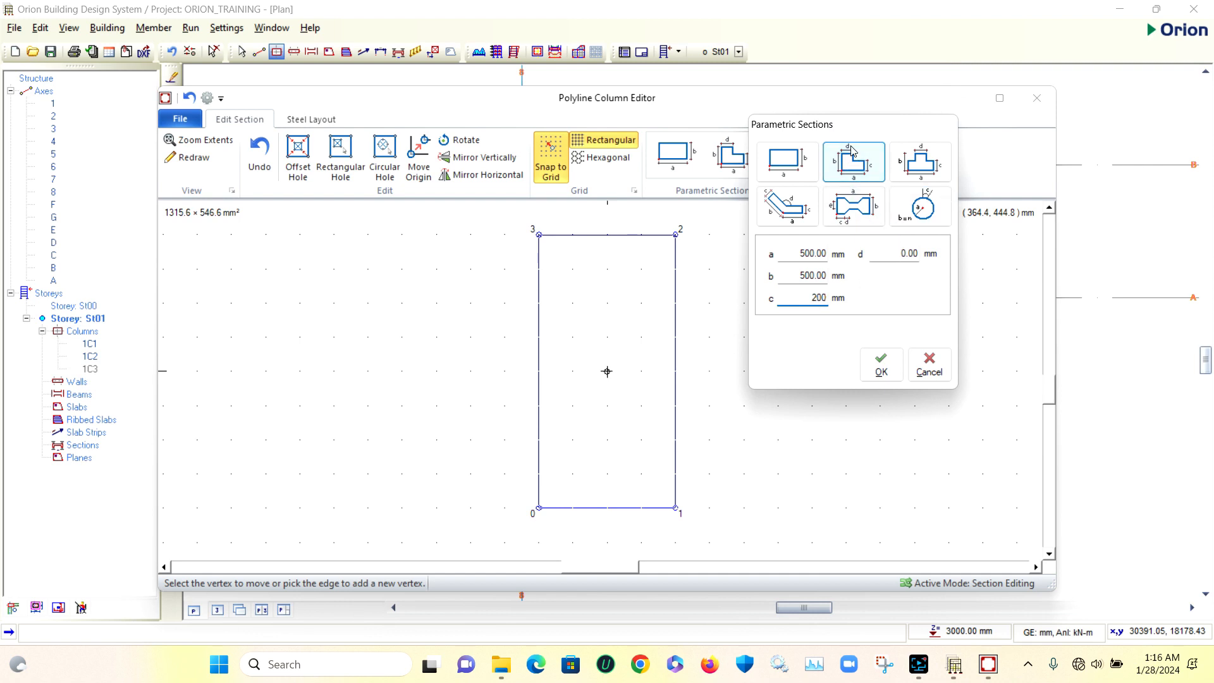
{"action": "left_click", "coordinate": [908, 254]}
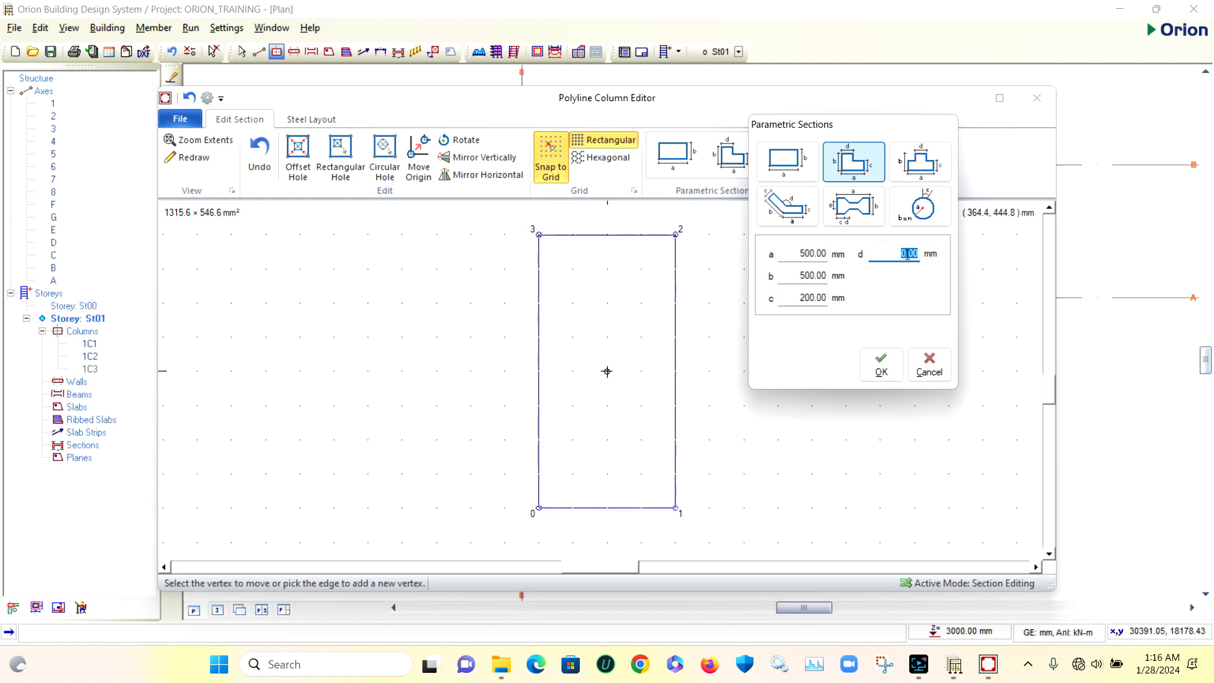
{"action": "type", "text": "2"}
{"action": "left_click", "coordinate": [880, 364]}
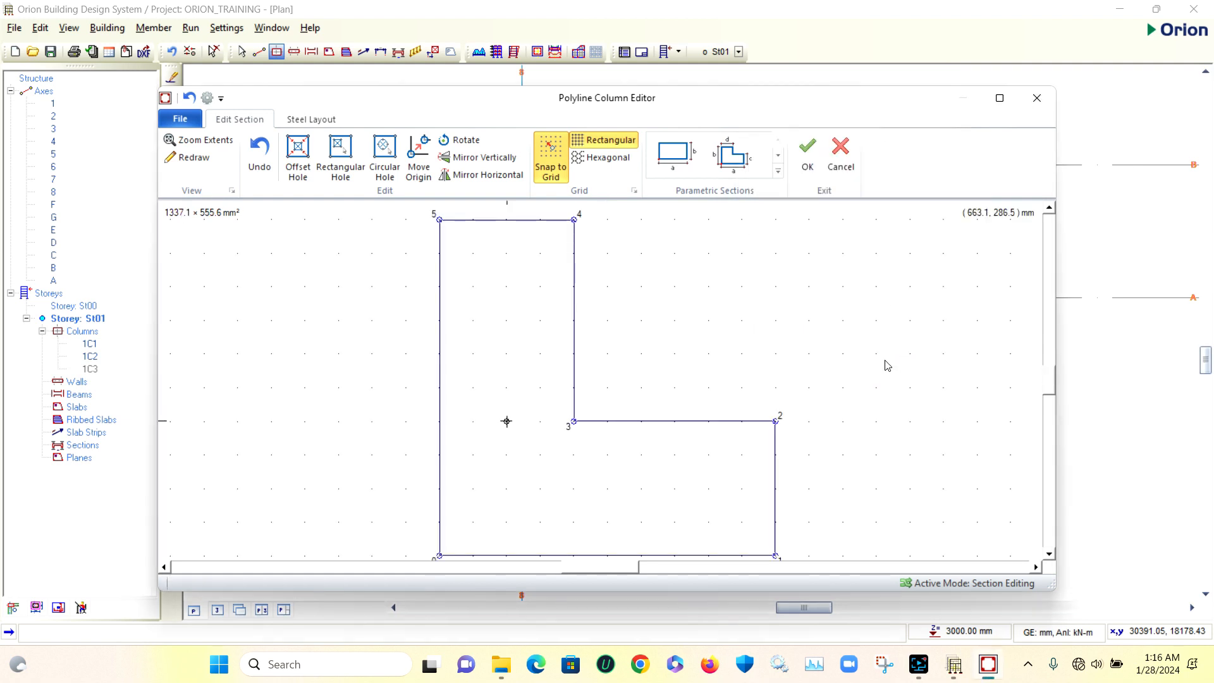
Accept the L-shaped section, save the changes to the column at axes A and 8, and inspect its inner corner on the plan.
{"action": "scroll", "coordinate": [651, 317], "scroll_direction": "down", "scroll_amount": 12}
{"action": "scroll", "coordinate": [583, 433], "scroll_direction": "up", "scroll_amount": 3}
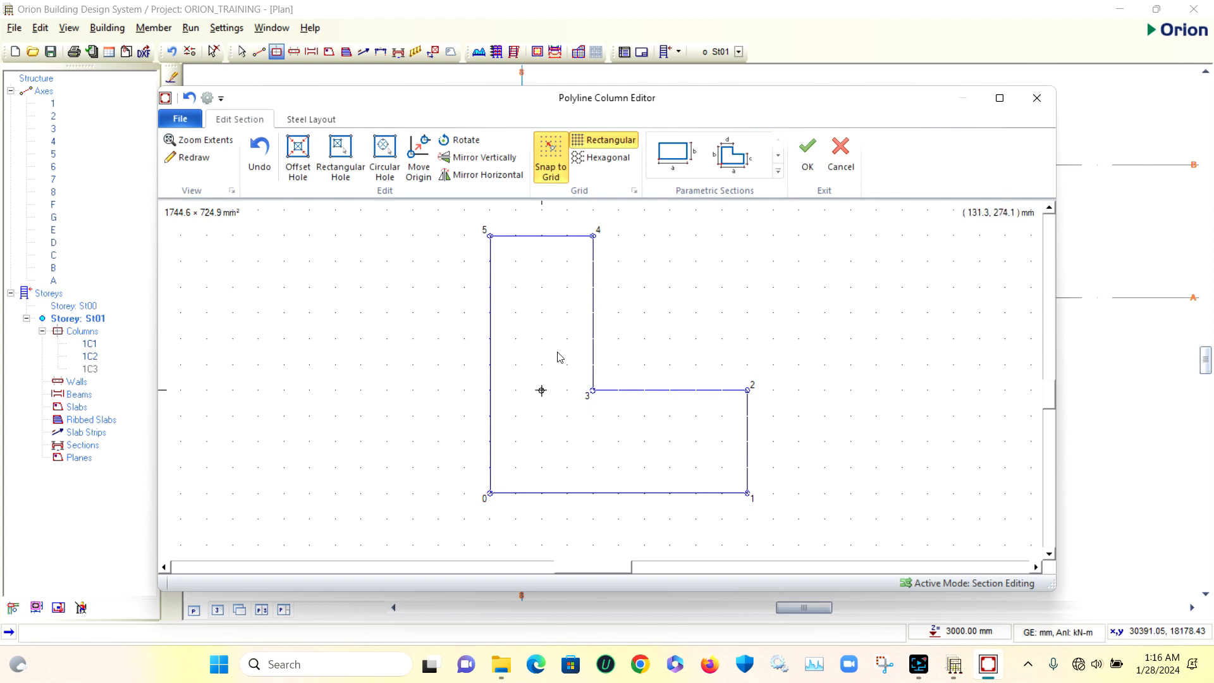
{"action": "left_click", "coordinate": [812, 155]}
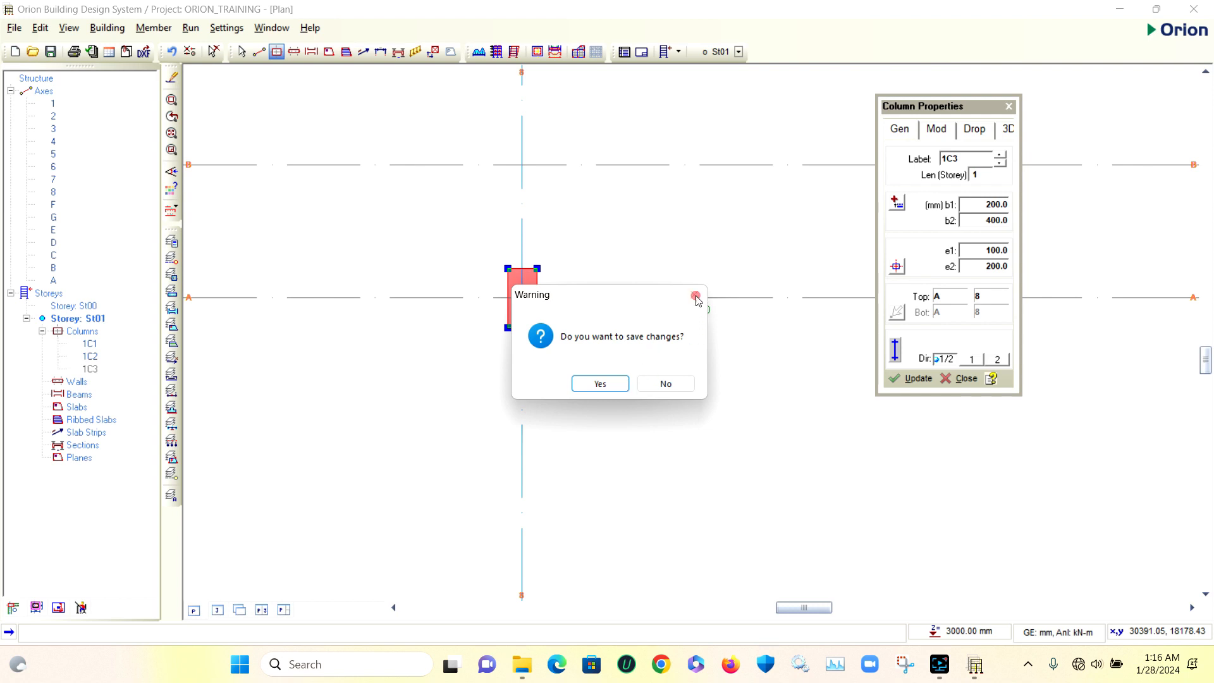
{"action": "left_click", "coordinate": [661, 384]}
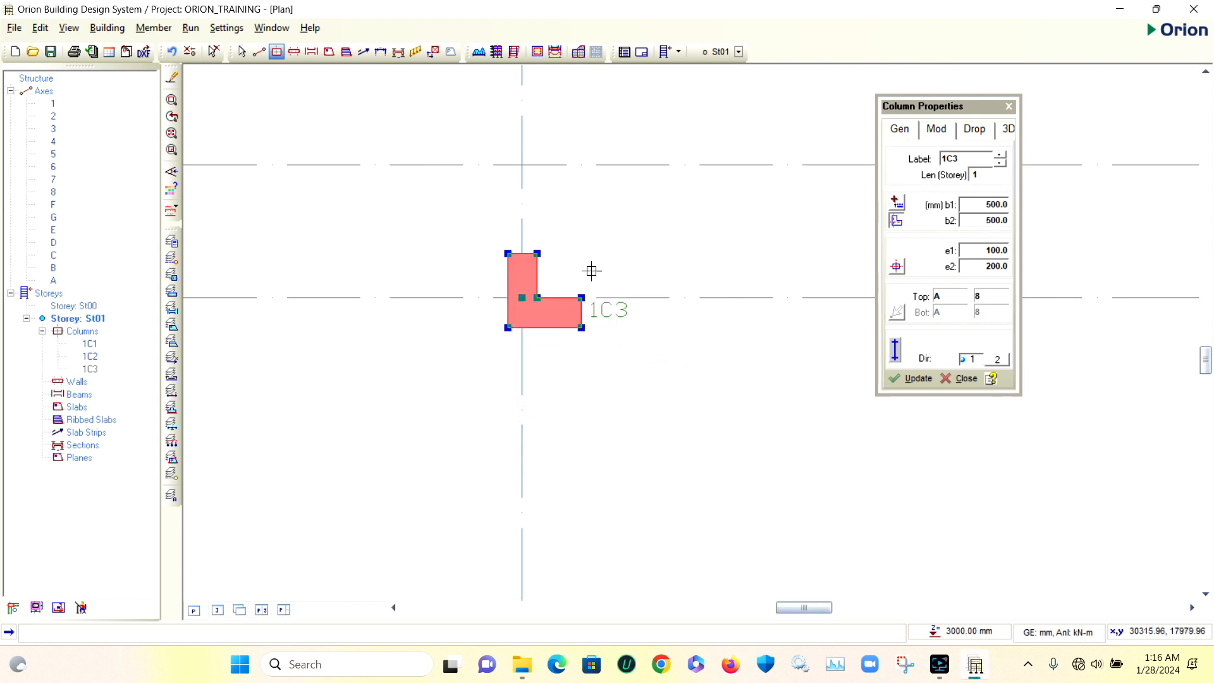
{"action": "scroll", "coordinate": [532, 307], "scroll_direction": "up", "scroll_amount": 2}
{"action": "scroll", "coordinate": [532, 306], "scroll_direction": "up", "scroll_amount": 2}
{"action": "scroll", "coordinate": [515, 298], "scroll_direction": "down", "scroll_amount": 4}
{"action": "scroll", "coordinate": [506, 288], "scroll_direction": "up", "scroll_amount": 3}
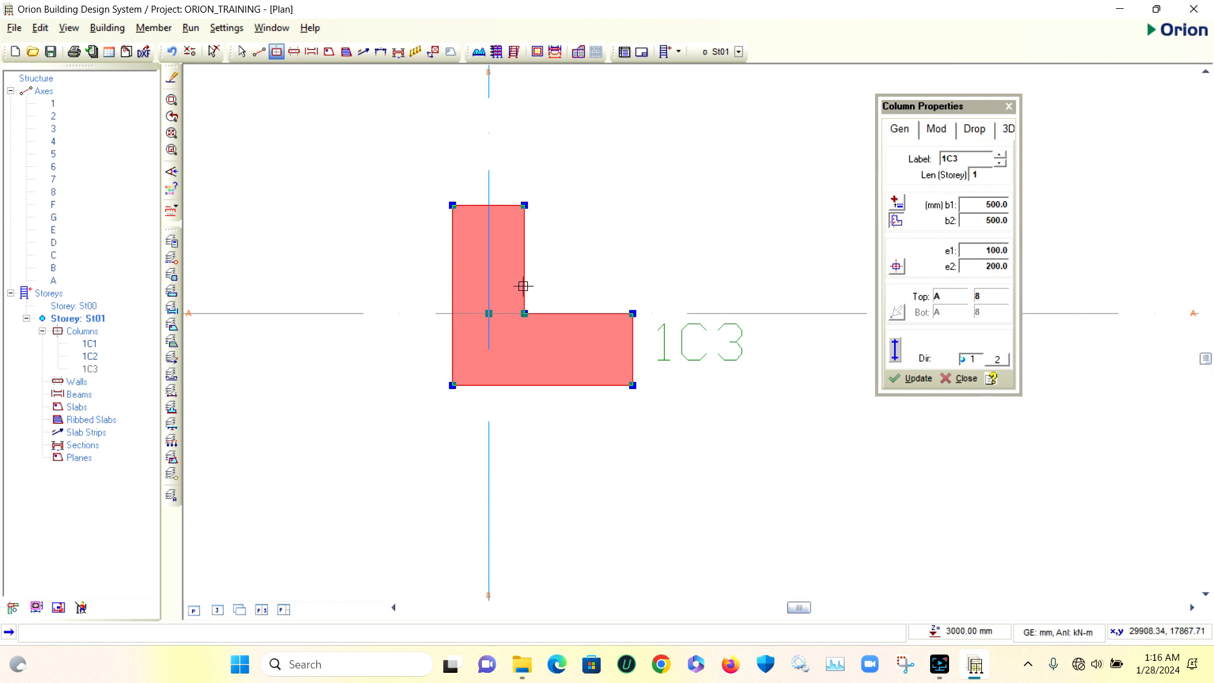
{"action": "scroll", "coordinate": [521, 312], "scroll_direction": "up", "scroll_amount": 3}
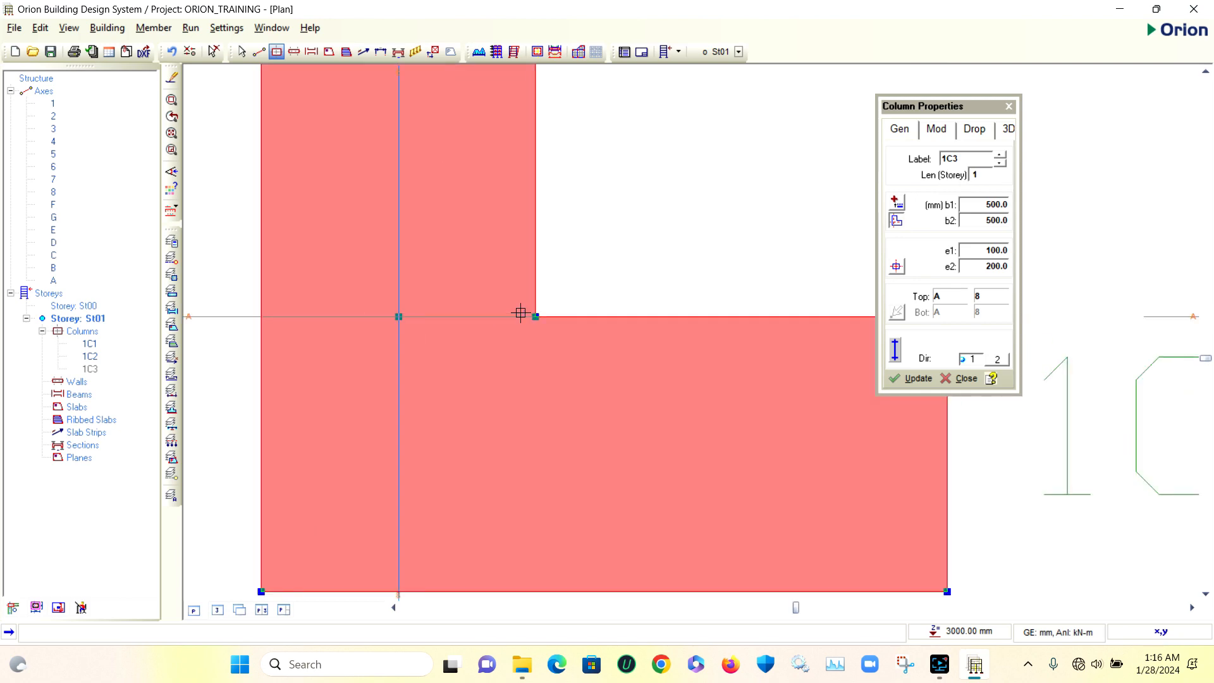